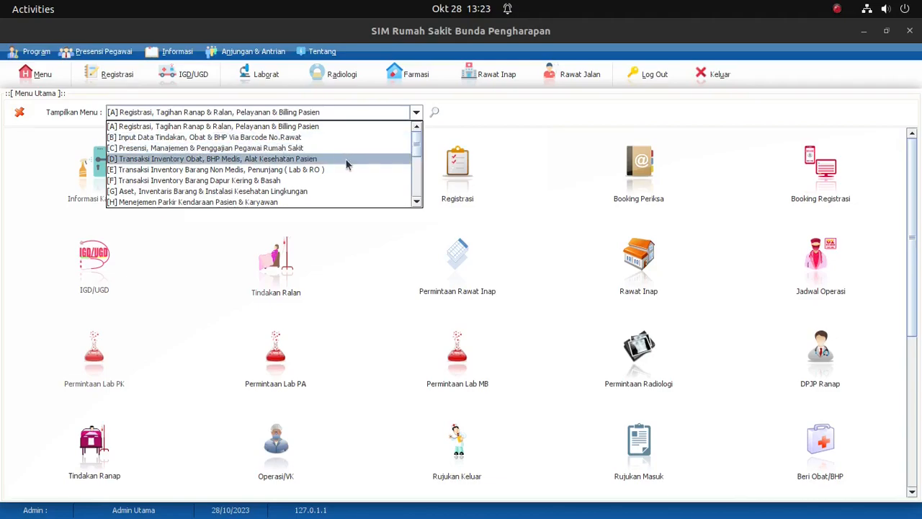
# Step: Show the [D] Transaksi Inventory Obat, BHP Medis, Alat Kesehatan Pasien modules and open Penerimaan Obat & BHP
pyautogui.click(310, 159)
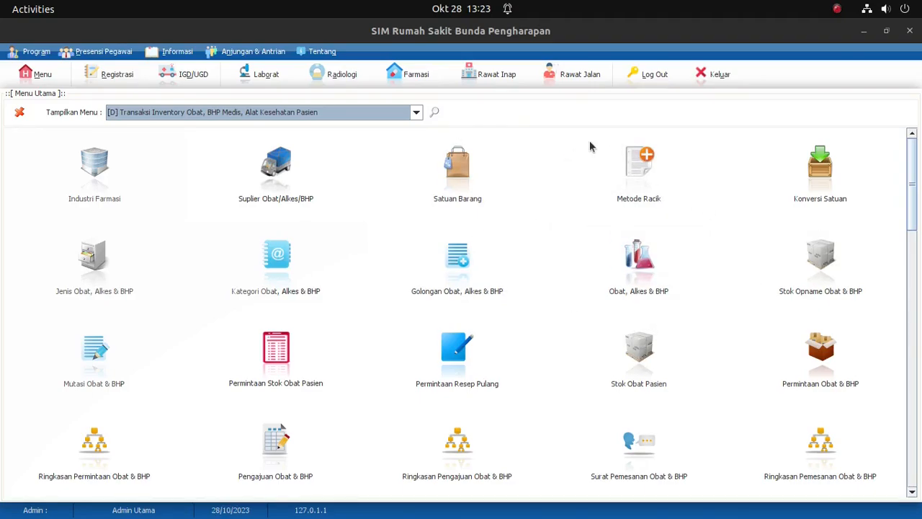
pyautogui.moveTo(913, 181); pyautogui.dragTo(903, 241)
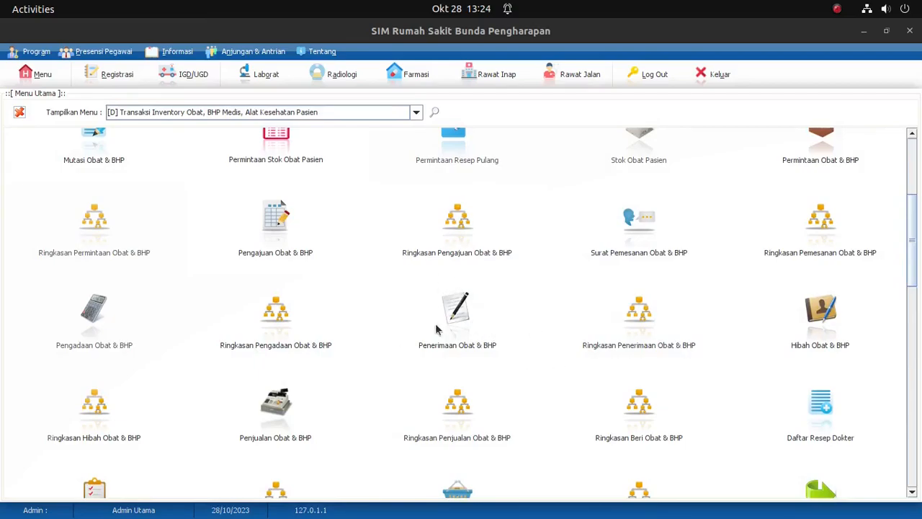
pyautogui.click(462, 336)
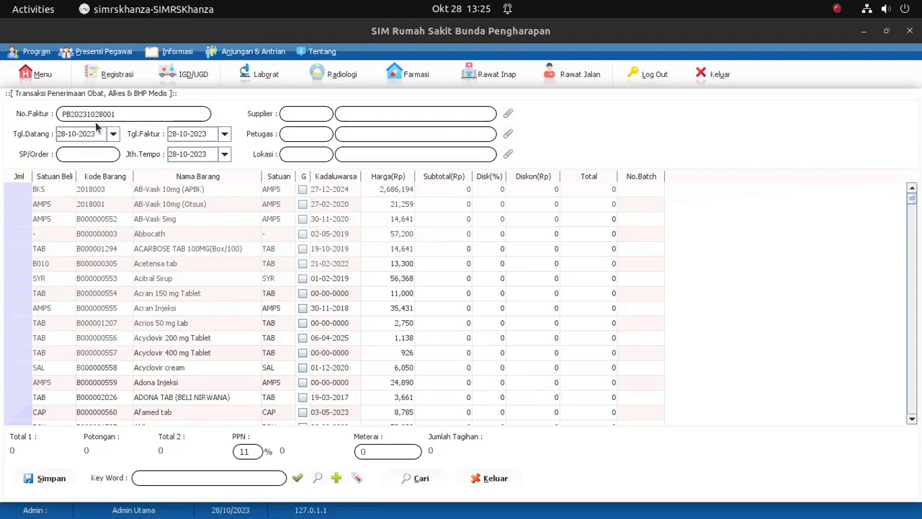
# Step: Switch to the Pengadaan Obat & BHP transaction and set Akun Bayar to Bayar Via BRI
pyautogui.click(35, 78)
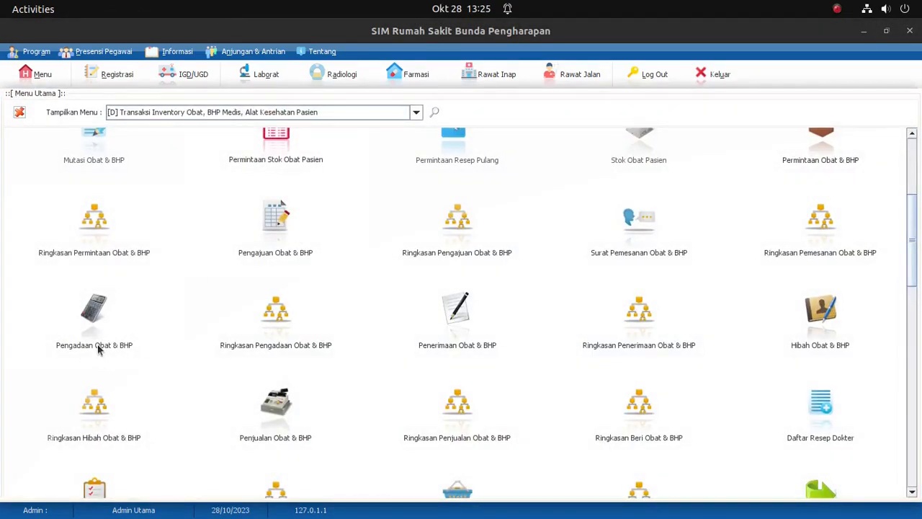
pyautogui.click(93, 344)
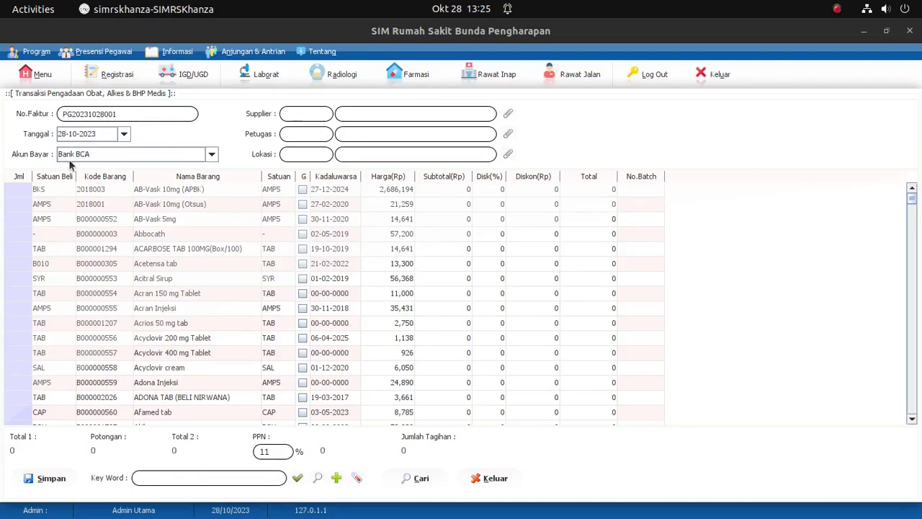
pyautogui.click(112, 157)
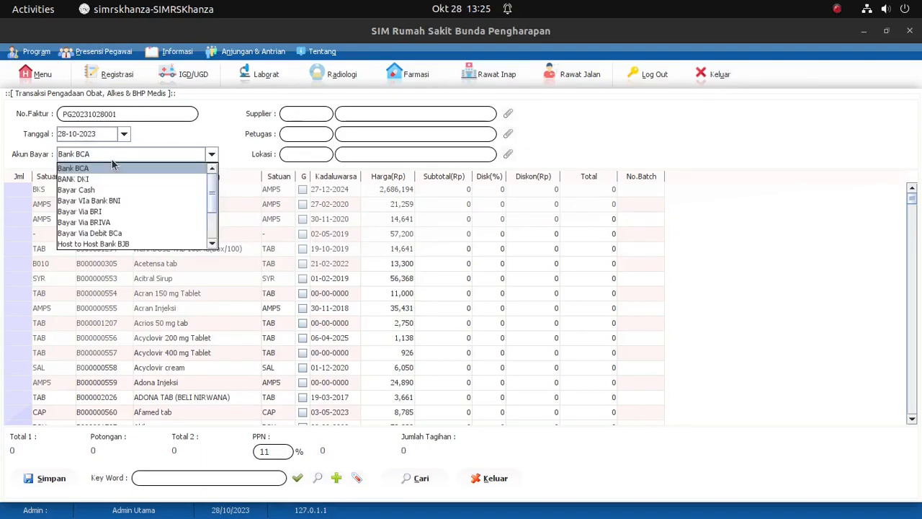
pyautogui.click(131, 212)
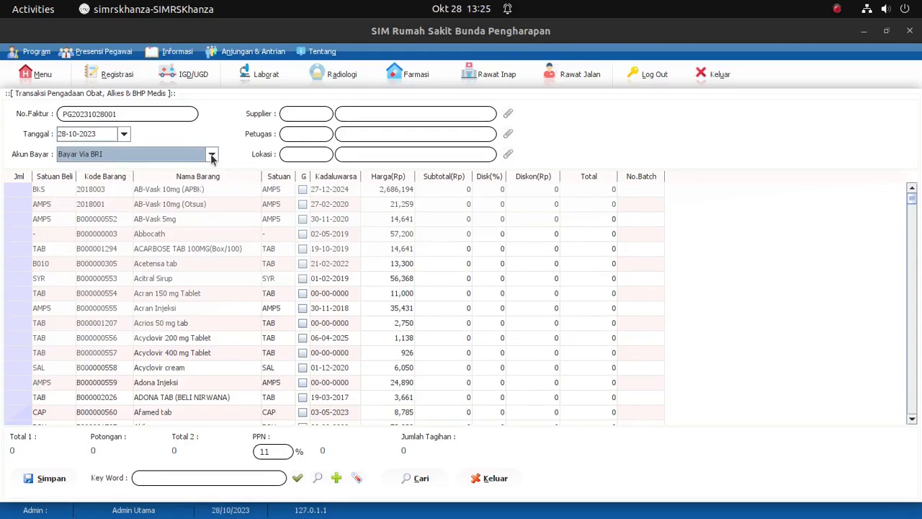
# Step: Open the supplier lookup for the transaction and bring up the input form for adding supplier data
pyautogui.click(506, 115)
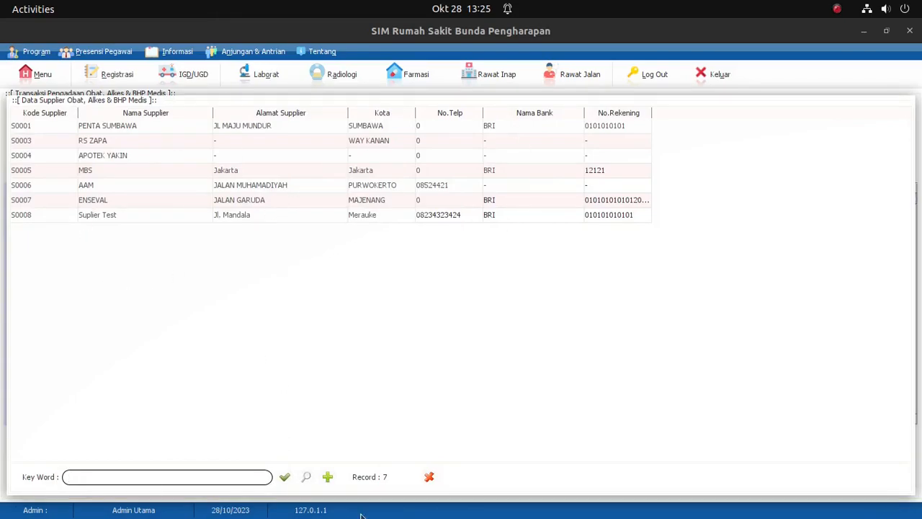
pyautogui.click(327, 477)
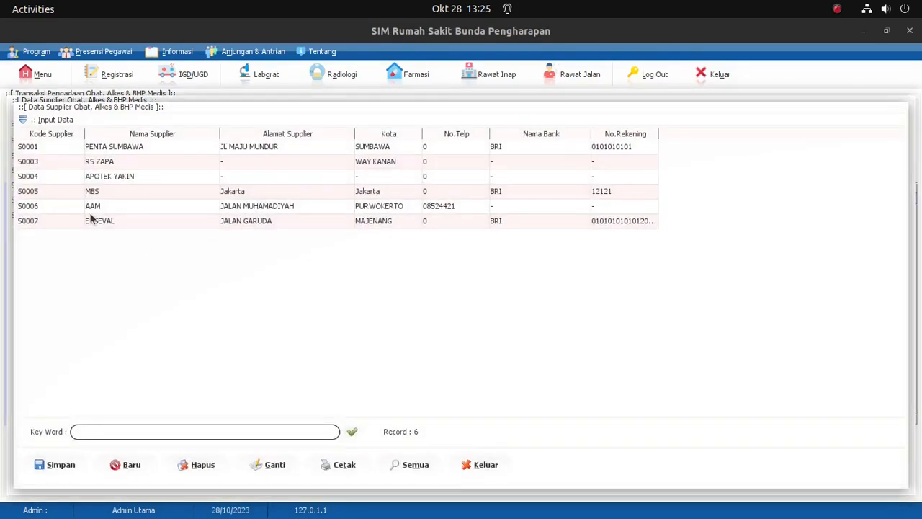
pyautogui.click(22, 120)
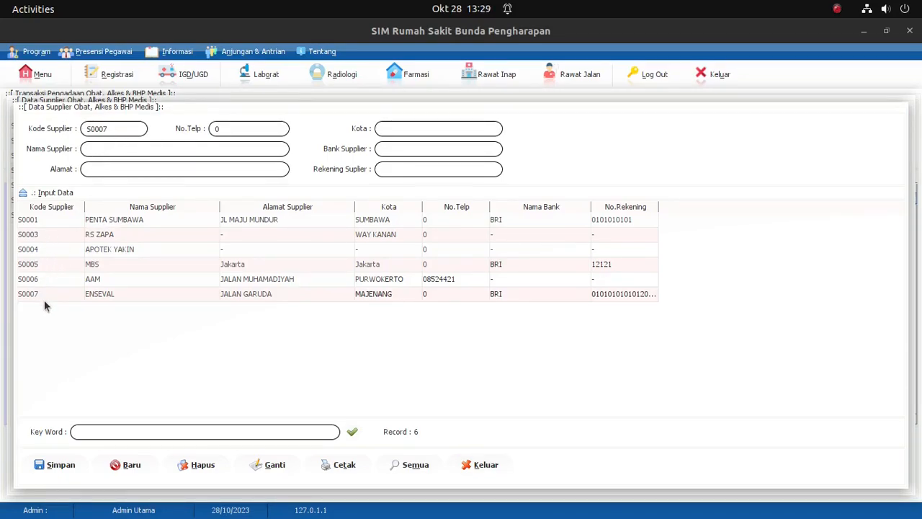
# Step: Enter supplier code S0008, the supplier's phone number, and the supplier name PT. Obat Maju
pyautogui.click(123, 131)
pyautogui.press('BackSpace')
pyautogui.write('8')
pyautogui.click(268, 129)
pyautogui.write('08437843')
pyautogui.write('PT. Obat Maju')
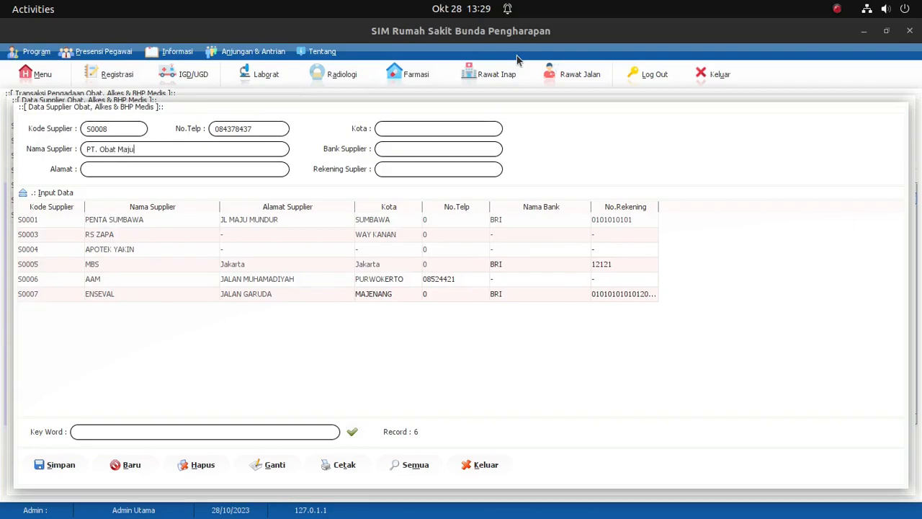
# Step: Fill in the supplier's street address and set Kota to Jakarta
pyautogui.click(216, 170)
pyautogui.press('Return')
pyautogui.write('Jakarta')
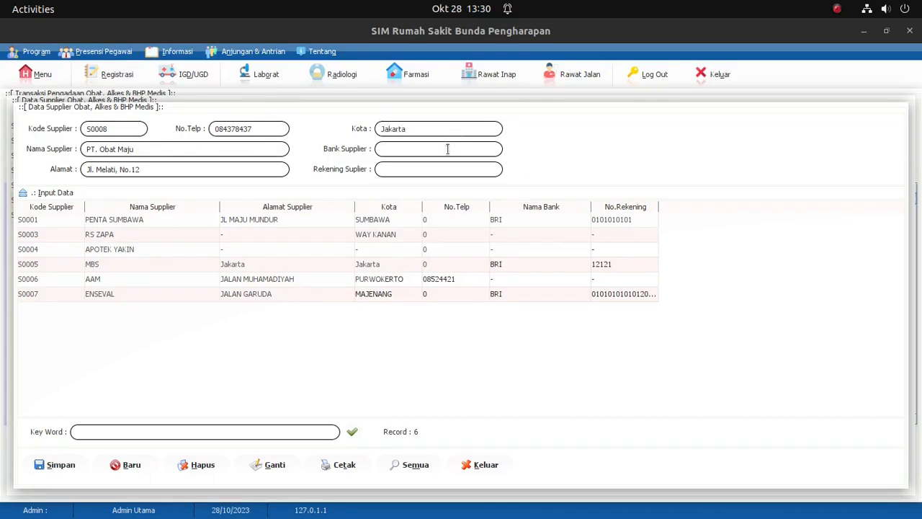
pyautogui.write('BANK BRI')
# Step: Set Bank Supplier to BANK BRI, enter the supplier's account number, and save the supplier record
pyautogui.click(463, 170)
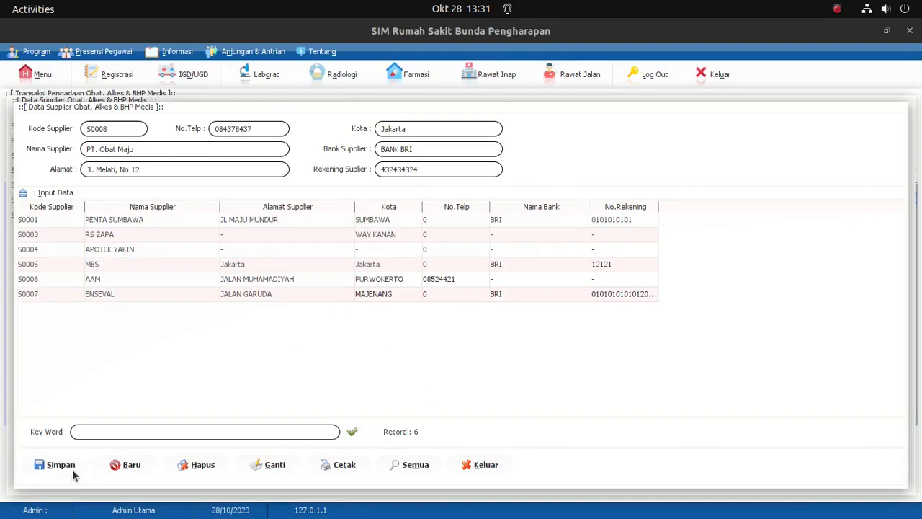
pyautogui.click(53, 466)
pyautogui.click(483, 467)
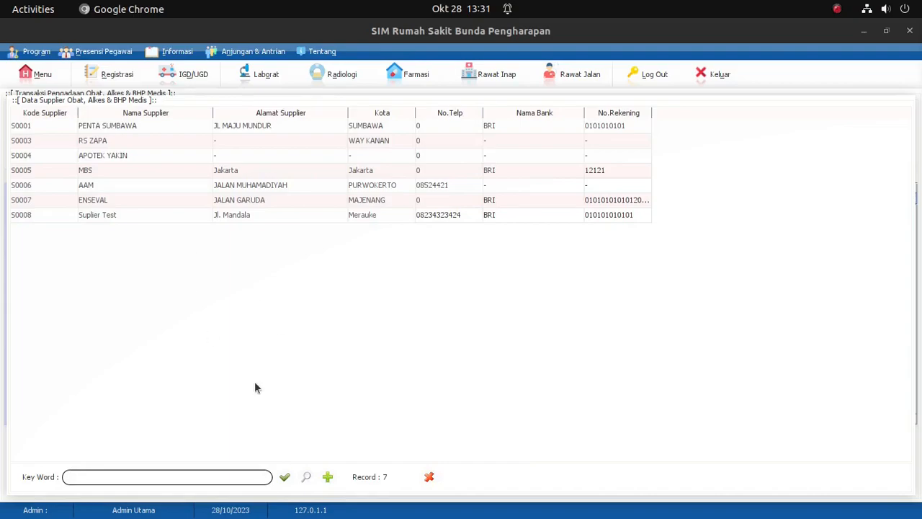
# Step: Refresh the supplier list and choose PT. Obat Maju as the transaction's supplier
pyautogui.click(306, 477)
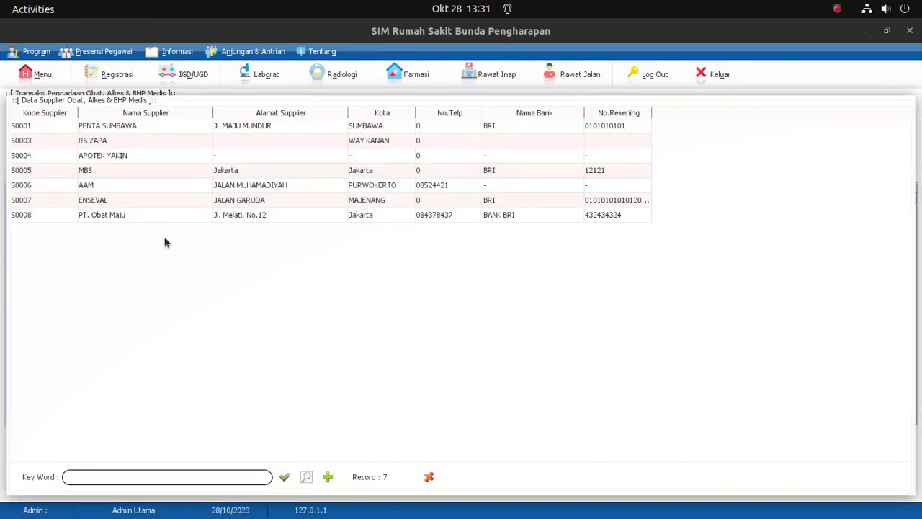
pyautogui.click(128, 217)
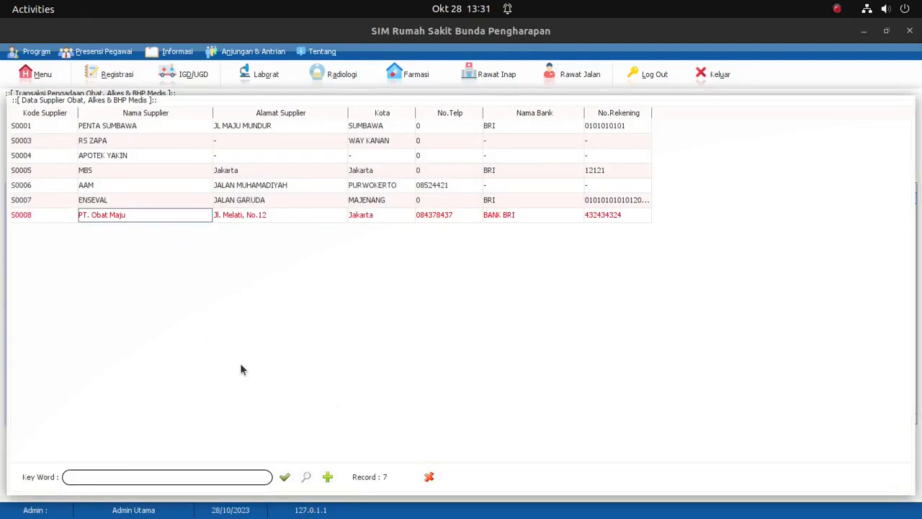
pyautogui.press('Return')
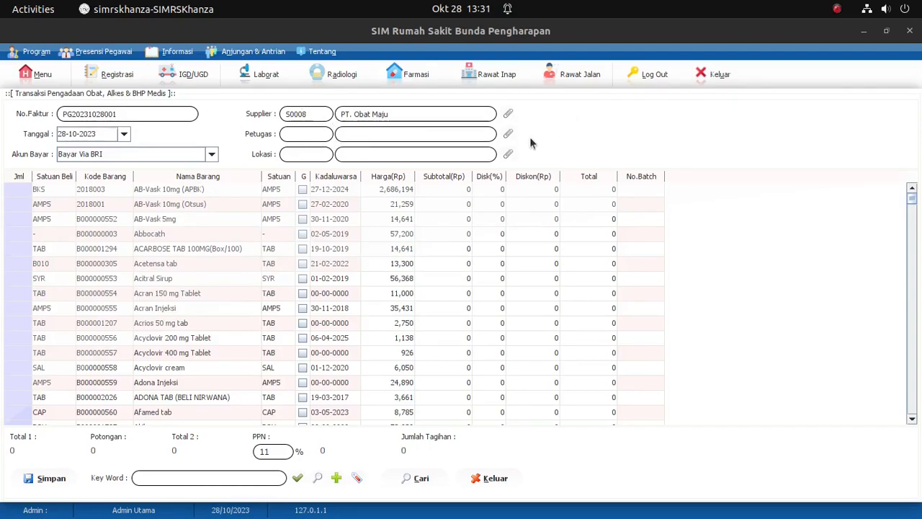
# Step: Assign the staff member with the SARPRAS position as Petugas and set Lokasi to GUDANG OBAT
pyautogui.click(509, 136)
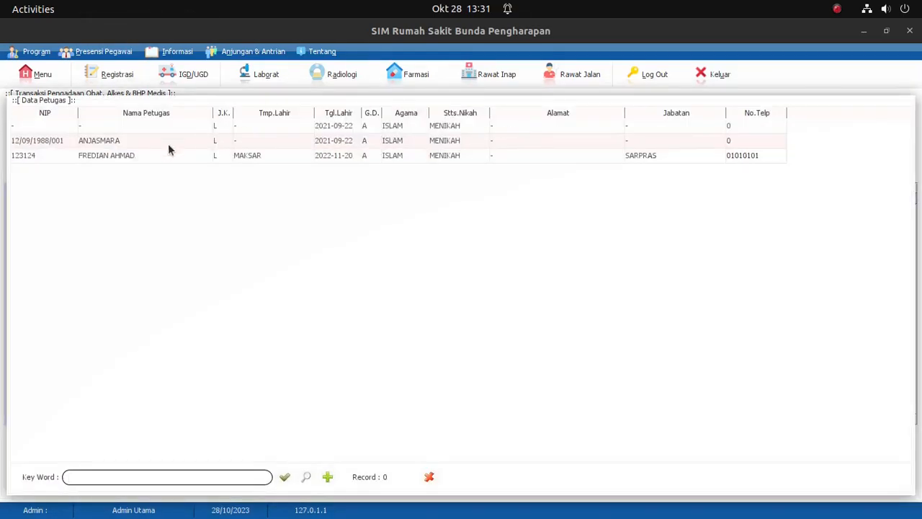
pyautogui.click(118, 155)
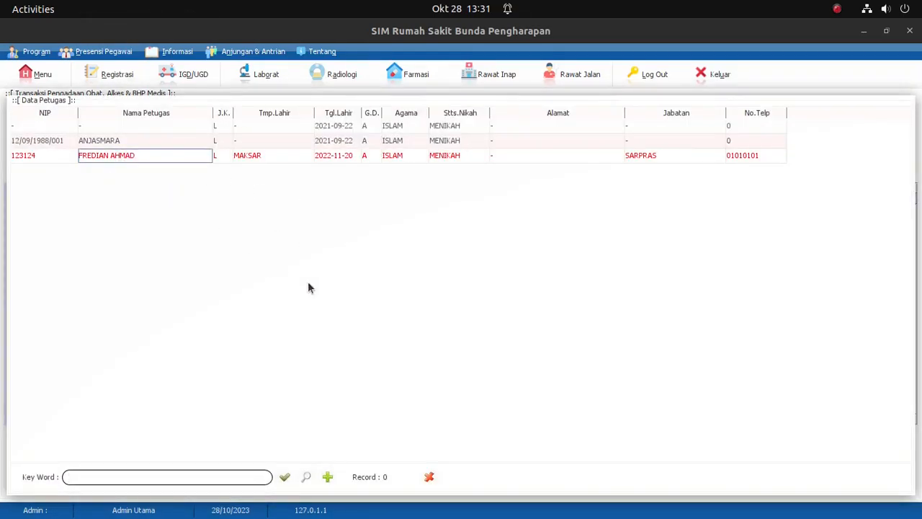
pyautogui.press('Return')
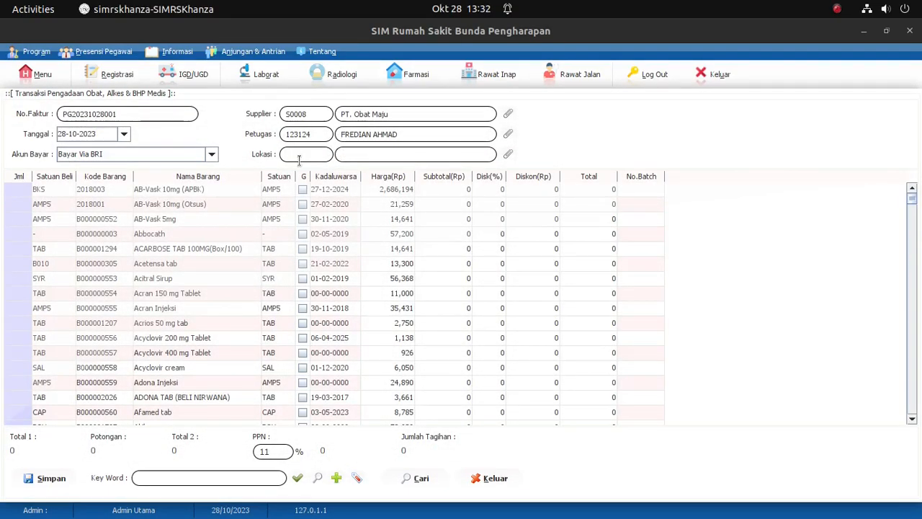
pyautogui.click(509, 155)
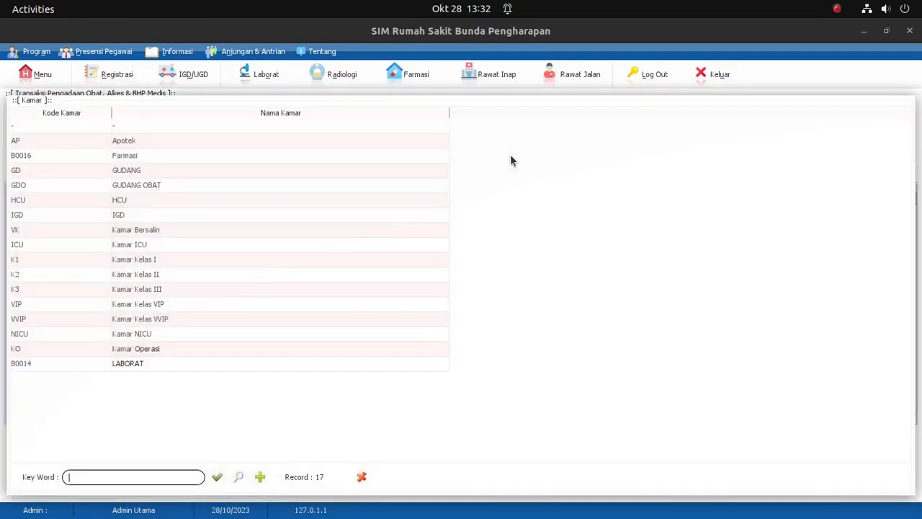
pyautogui.click(150, 187)
pyautogui.press('Return')
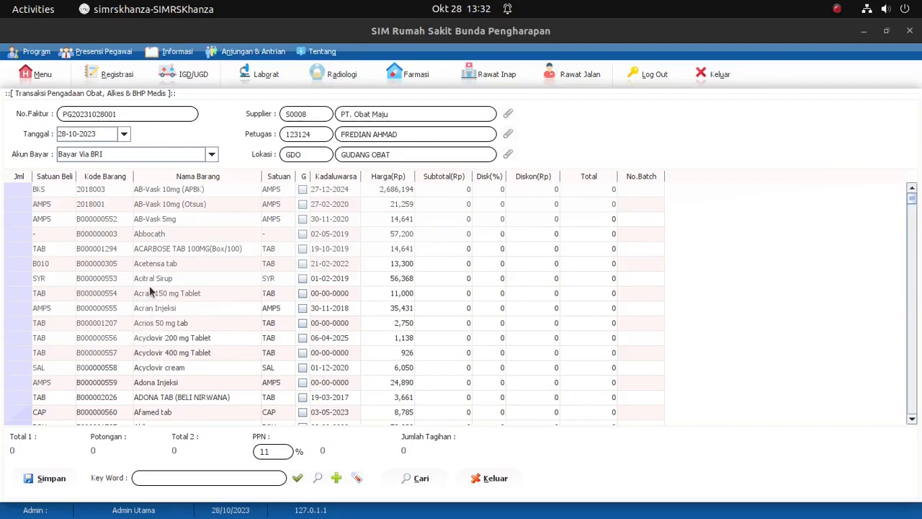
# Step: Set the purchase quantity of Acitral Sirup to 50 and tick its G option
pyautogui.click(19, 279)
pyautogui.write('50')
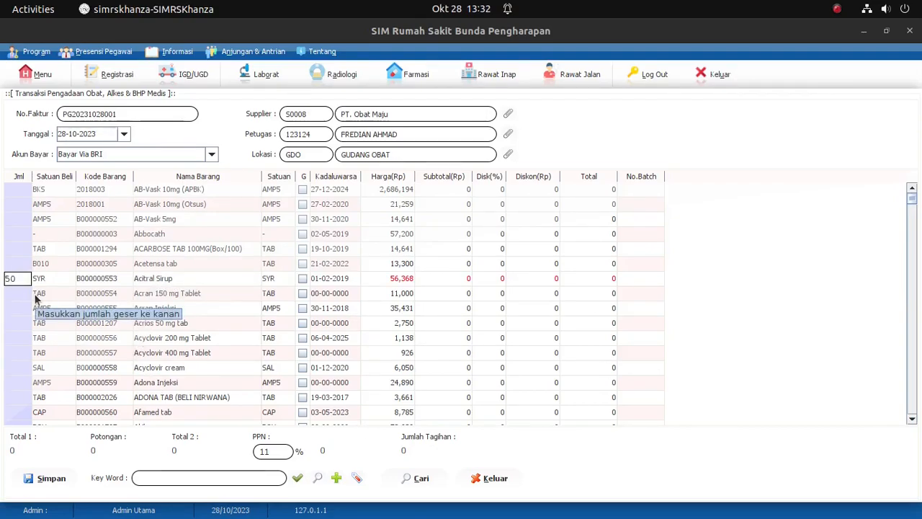
pyautogui.press('Return')
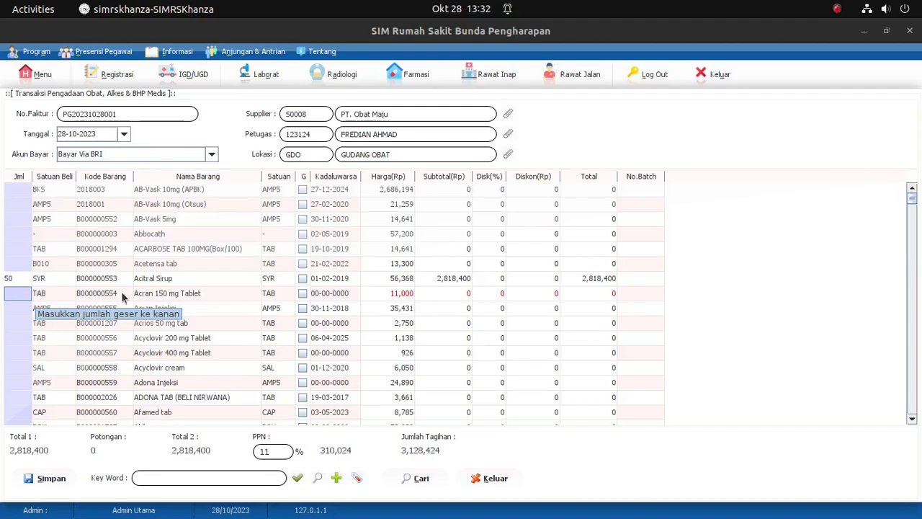
pyautogui.click(303, 279)
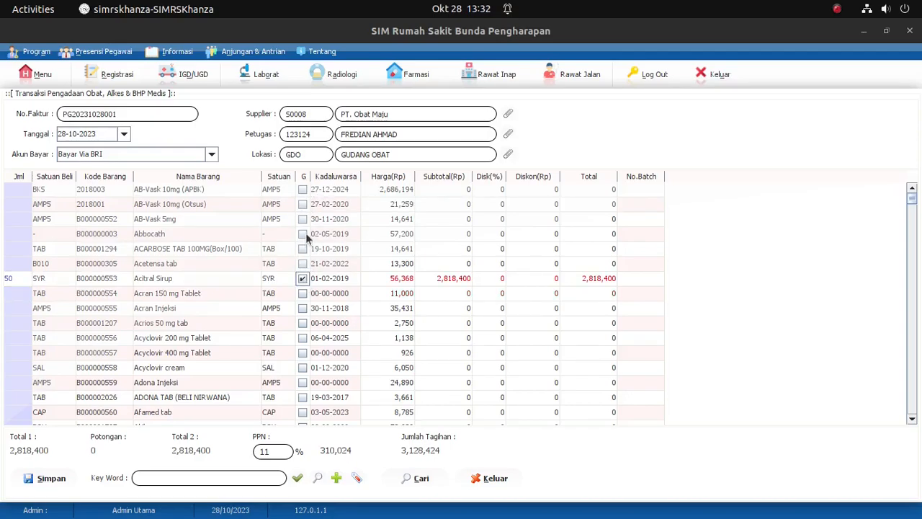
pyautogui.click(302, 279)
# Step: Set the Kadaluwarsa date of Acitral Sirup to 01-02-2025
pyautogui.doubleClick(349, 283)
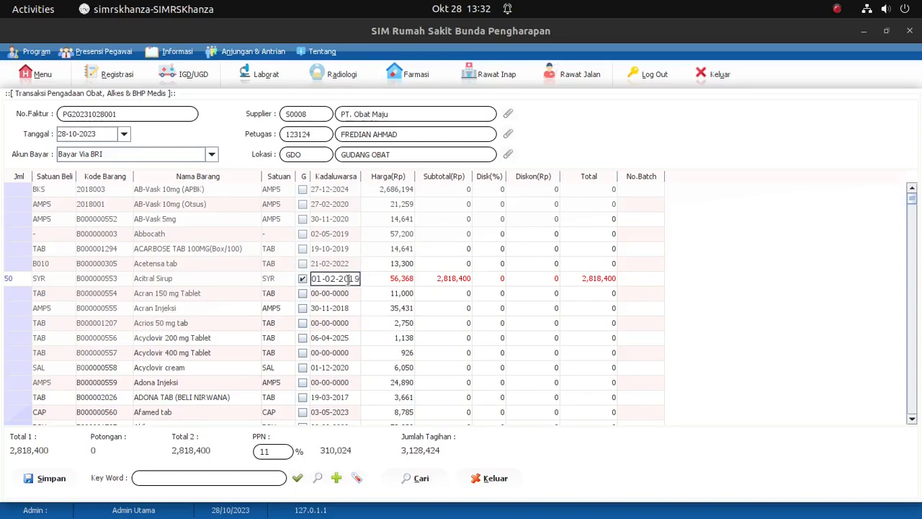
pyautogui.moveTo(350, 281); pyautogui.dragTo(369, 279)
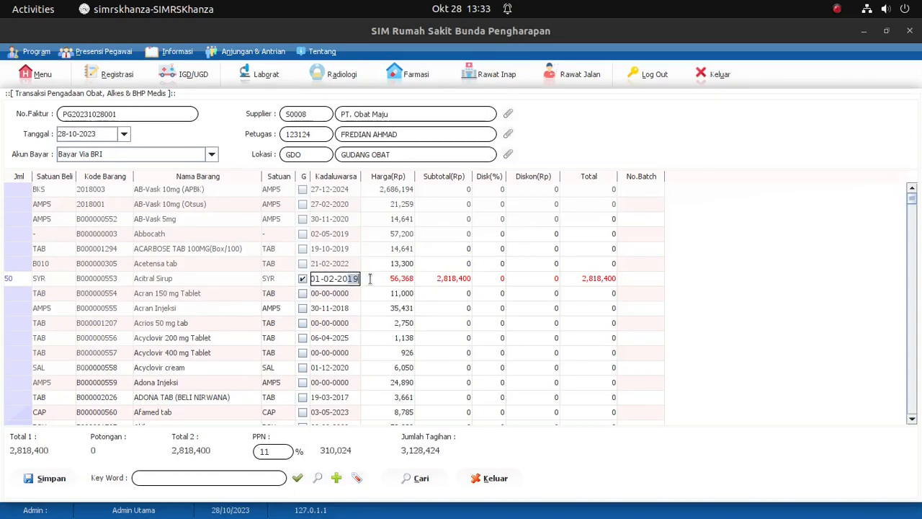
pyautogui.write('25')
pyautogui.press('Return')
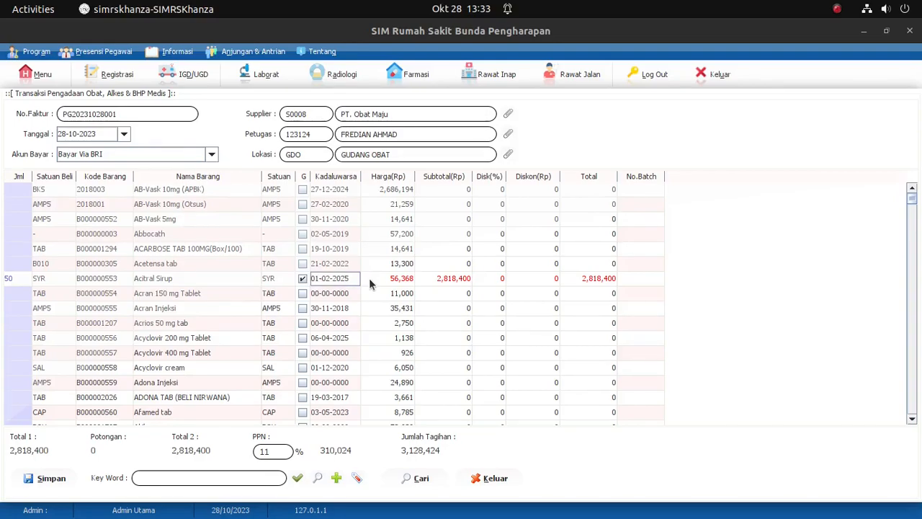
# Step: Search the item list for "para" and set the quantity of Paracetamol 500 mg with unit TAB to 500
pyautogui.scroll(-5, 72, 340)
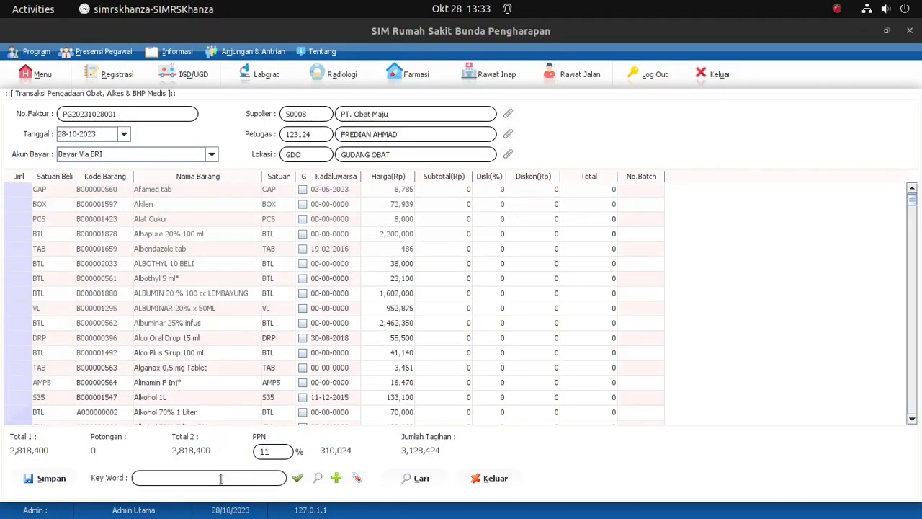
pyautogui.click(175, 477)
pyautogui.write('para')
pyautogui.press('Return')
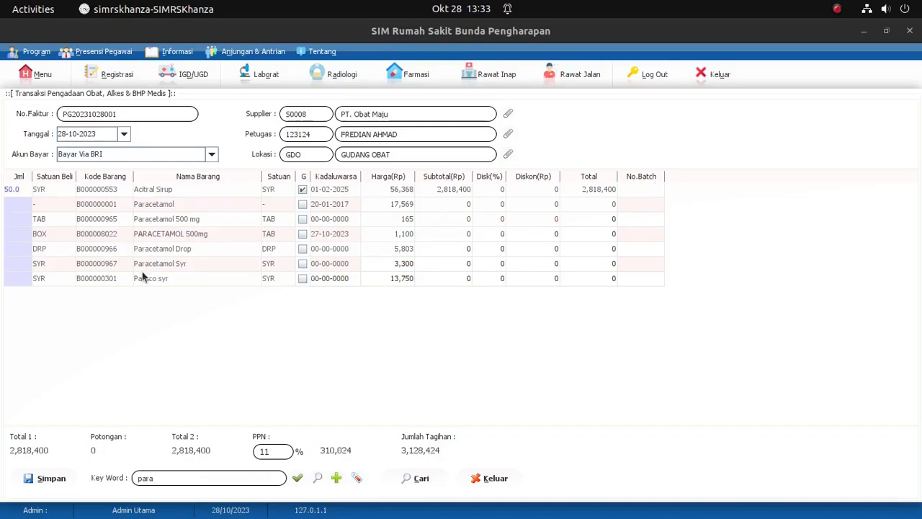
pyautogui.click(19, 219)
pyautogui.write('500')
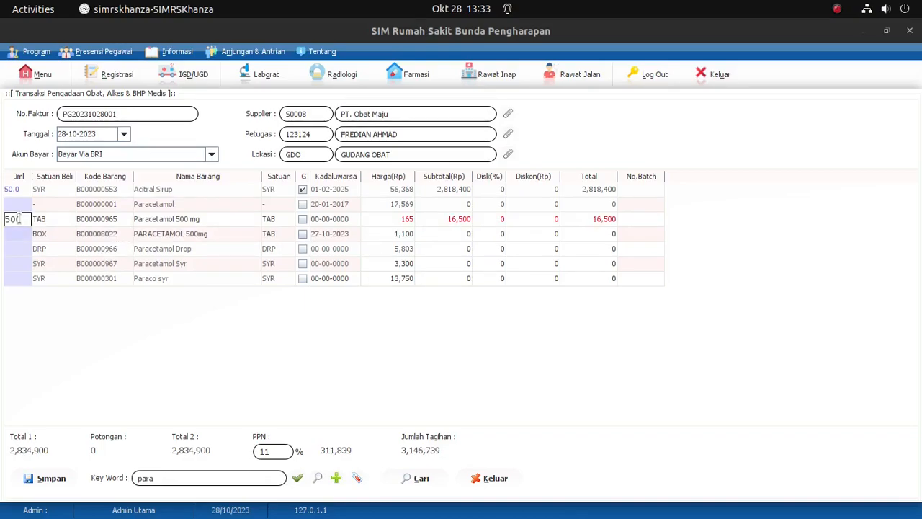
pyautogui.press('Return')
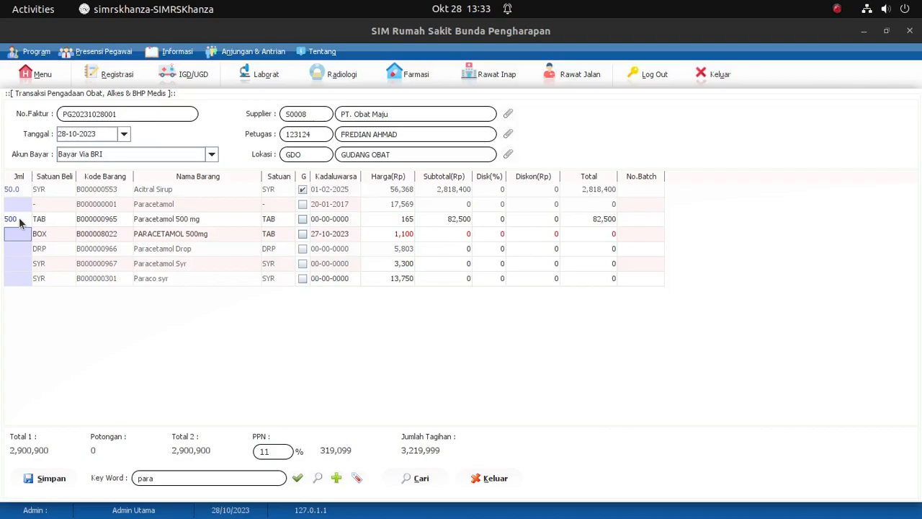
# Step: Tick the G option of Paracetamol 500 mg with unit TAB and set its Kadaluwarsa date to 12-08-2024
pyautogui.click(303, 219)
pyautogui.click(315, 222)
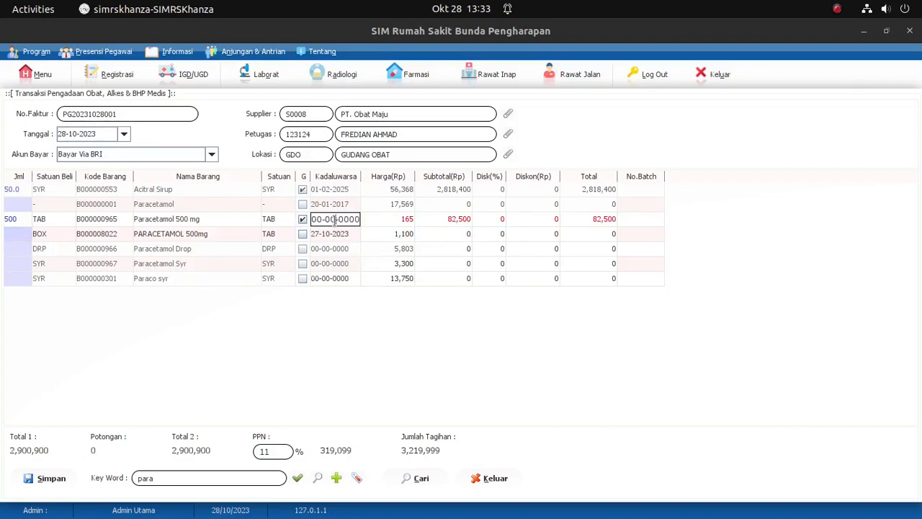
pyautogui.click(322, 221)
pyautogui.write('12-')
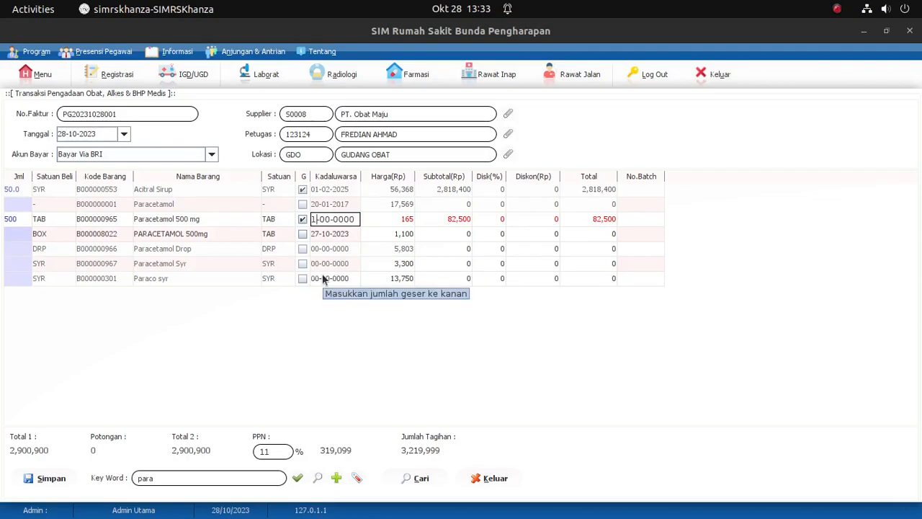
pyautogui.write('08')
pyautogui.press('BackSpace')
pyautogui.press('BackSpace')
pyautogui.press('BackSpace')
pyautogui.press('BackSpace')
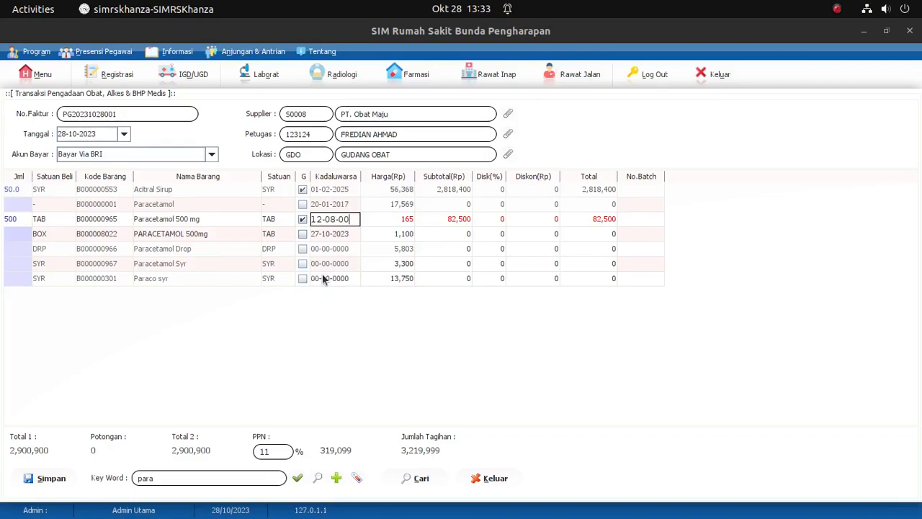
pyautogui.write('2024')
pyautogui.press('Return')
# Step: Clear the "para" keyword and list all purchasable items again
pyautogui.click(202, 477)
pyautogui.press('BackSpace')
pyautogui.press('BackSpace')
pyautogui.press('BackSpace')
pyautogui.press('BackSpace')
pyautogui.press('Return')
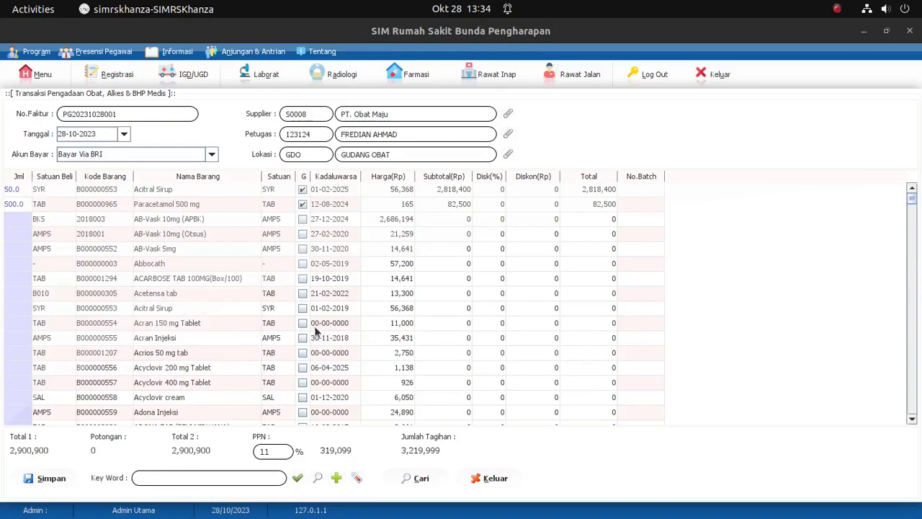
# Step: Open the input form for a new drug item and bring up its pharmaceutical industry (I.F.) list
pyautogui.click(339, 480)
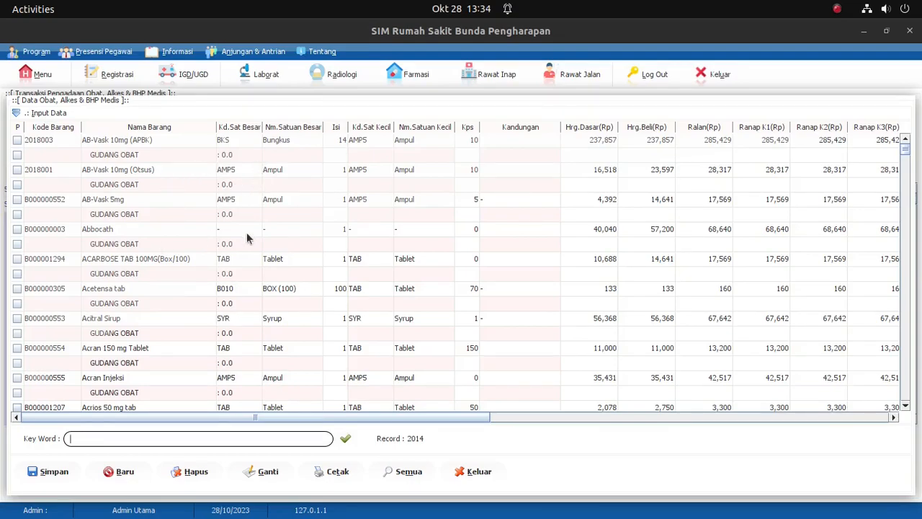
pyautogui.click(16, 113)
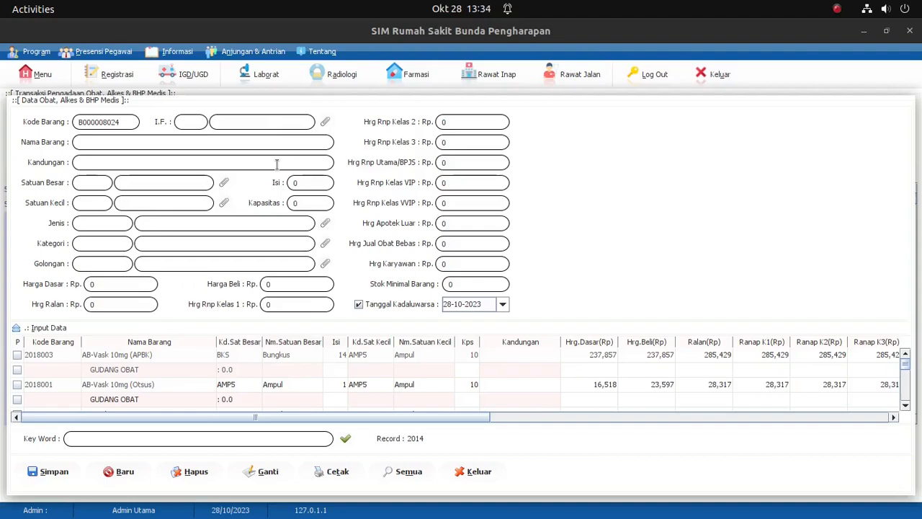
pyautogui.click(326, 123)
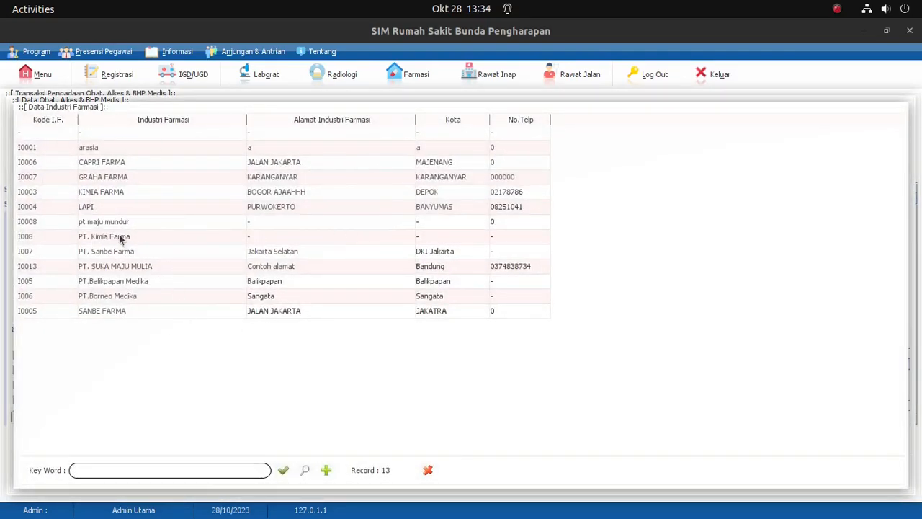
pyautogui.click(326, 470)
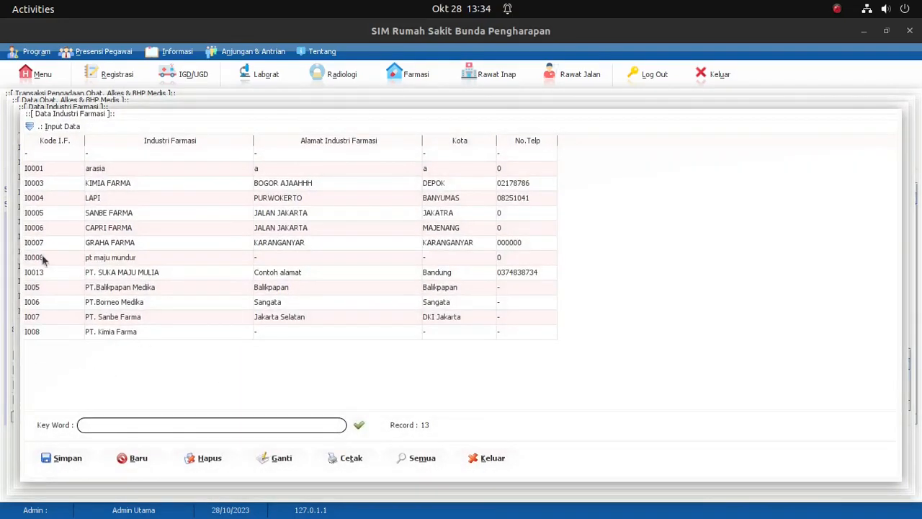
pyautogui.click(29, 126)
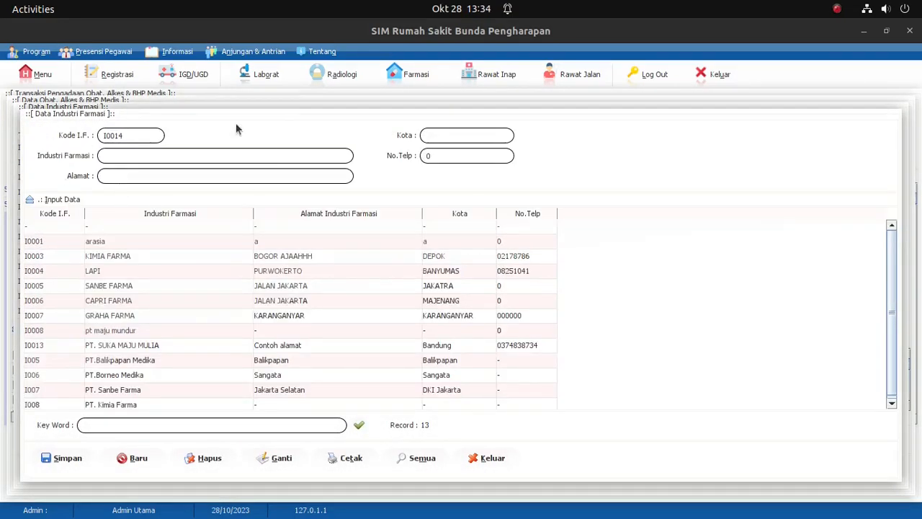
pyautogui.click(504, 462)
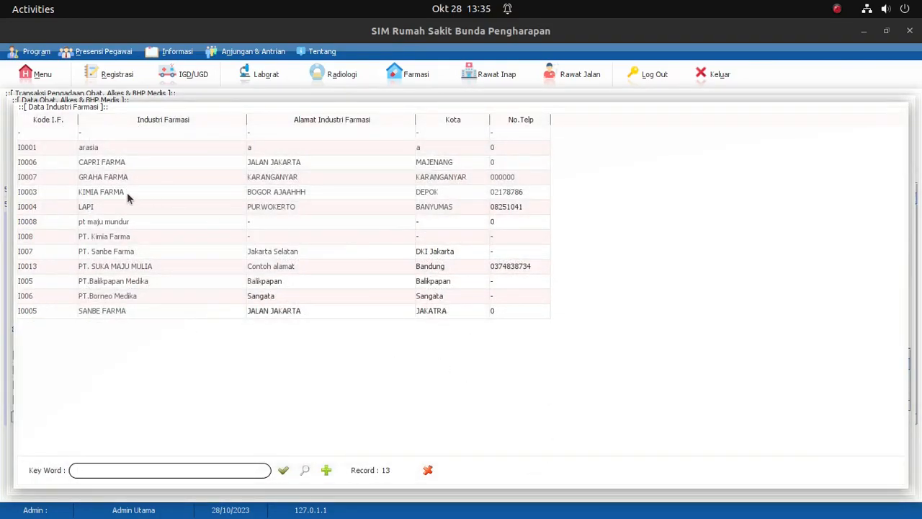
# Step: Assign KIMIA FARMA (I0003) as the industry, name the item Amoxicilin 500mg and enter "-" as Kandungan
pyautogui.click(127, 193)
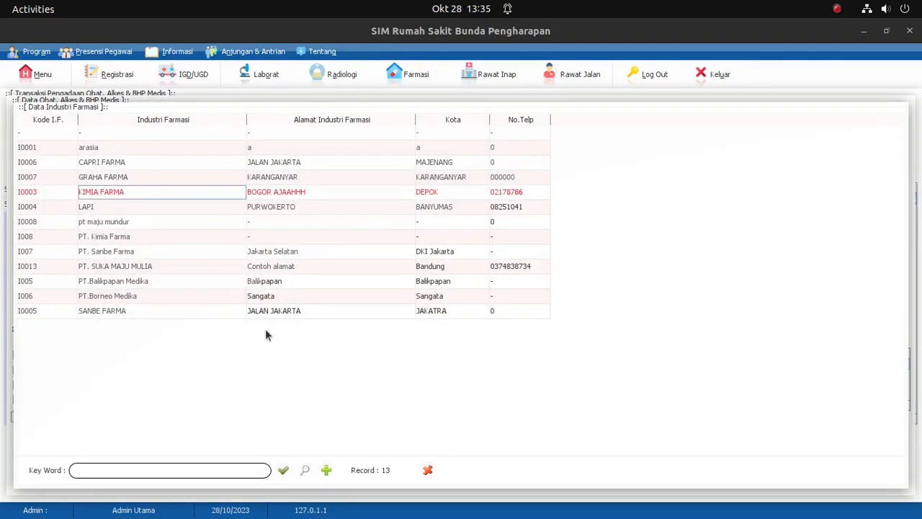
pyautogui.press('Return')
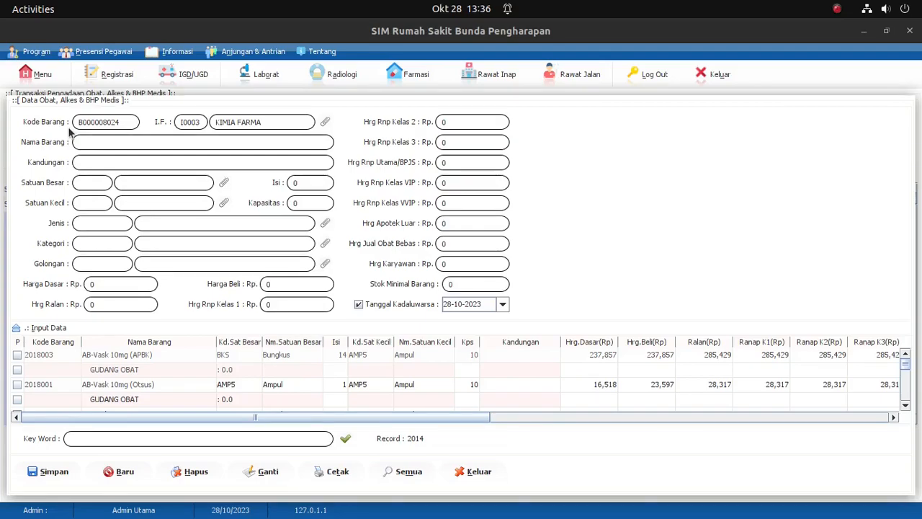
pyautogui.write('Amoxicilin 500mg')
pyautogui.click(124, 159)
pyautogui.write('-')
# Step: Set the new item's Satuan Besar to TAB (Tablet), found by searching "tablet", and its Isi to 1
pyautogui.click(224, 183)
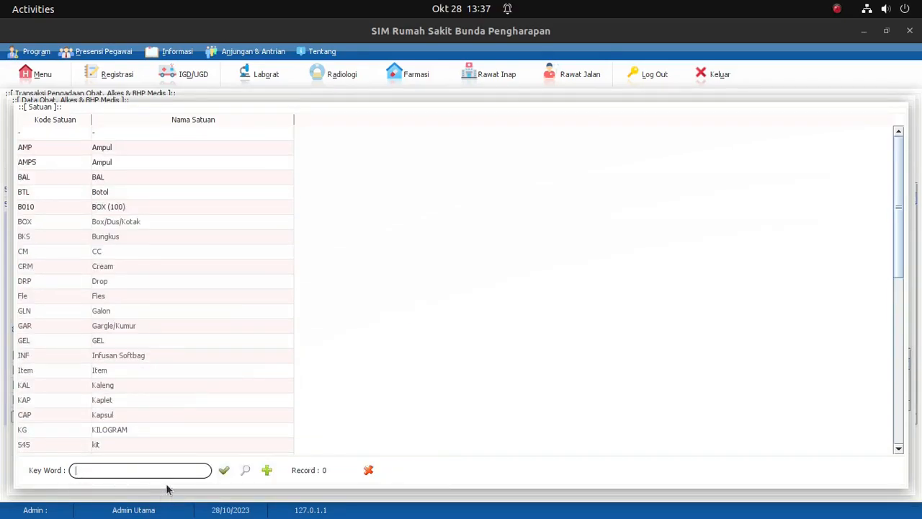
pyautogui.write('tablet')
pyautogui.doubleClick(106, 132)
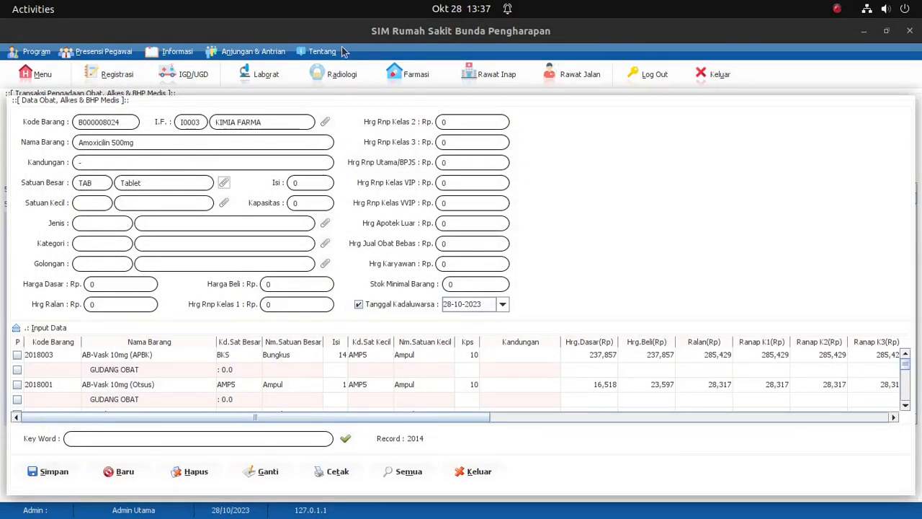
pyautogui.click(318, 183)
pyautogui.write('1')
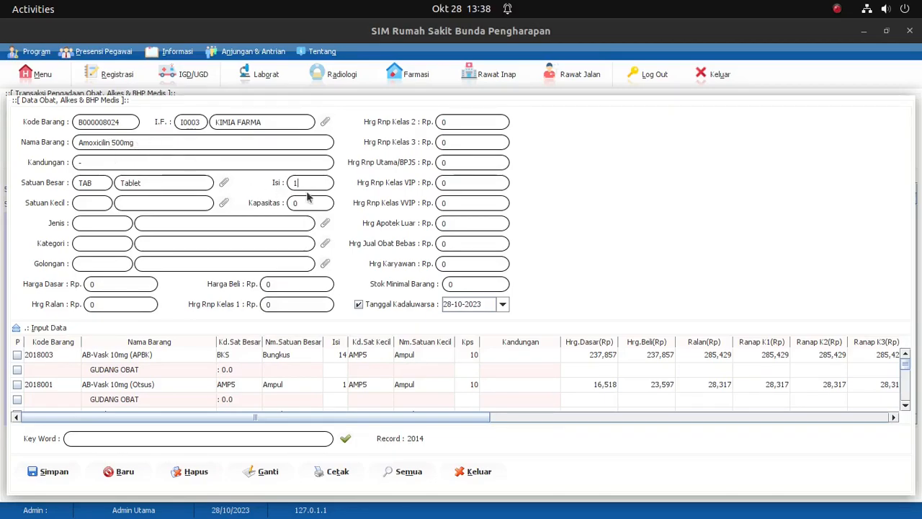
# Step: Set the new item's Kapasitas to 500 and its Satuan Kecil to MG (Mg)
pyautogui.moveTo(315, 204); pyautogui.dragTo(271, 201)
pyautogui.click(225, 202)
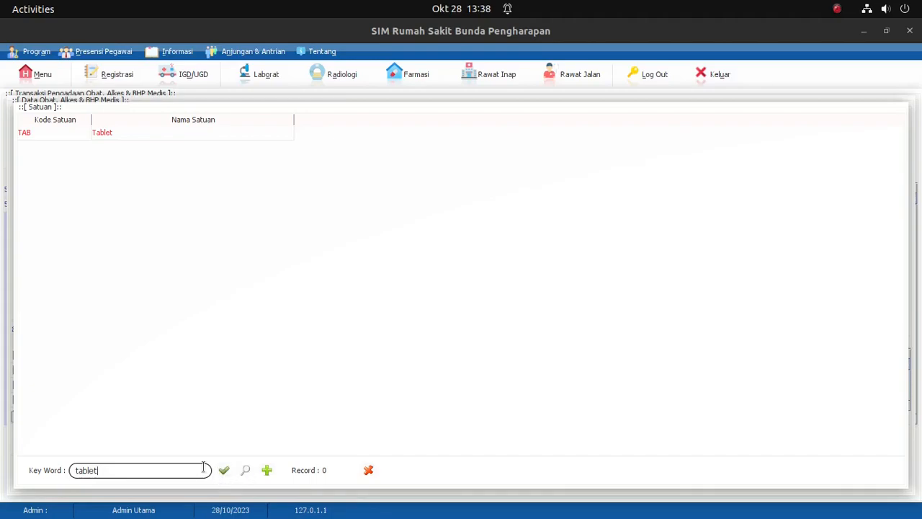
pyautogui.moveTo(3, 443)
pyautogui.press('BackSpace')
pyautogui.press('Return')
pyautogui.scroll(-2, 105, 429)
pyautogui.click(130, 433)
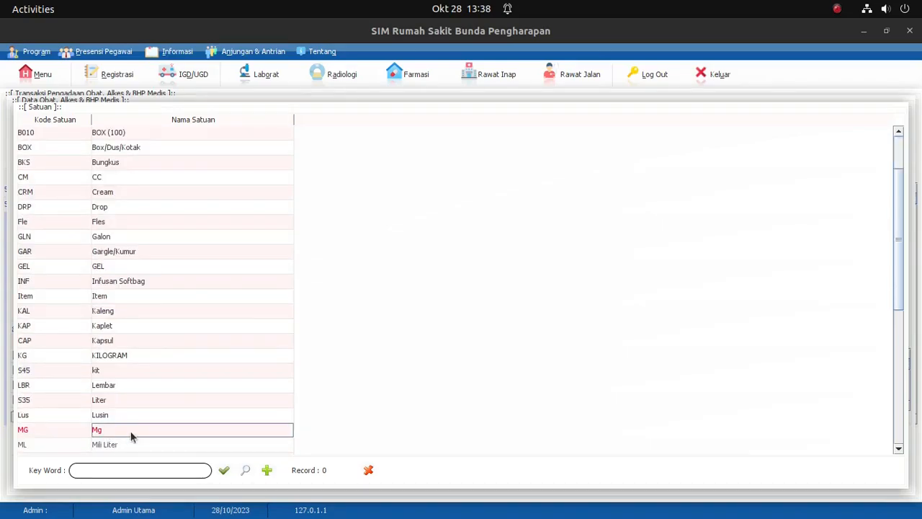
pyautogui.doubleClick(133, 434)
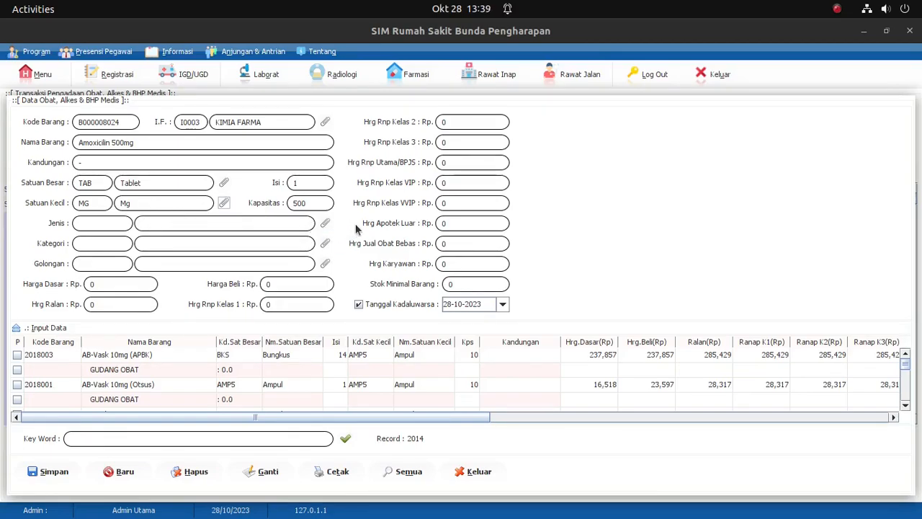
# Step: Set the new item's Jenis to OBAT ORAL and its Kategori to NON GENERIK
pyautogui.click(325, 223)
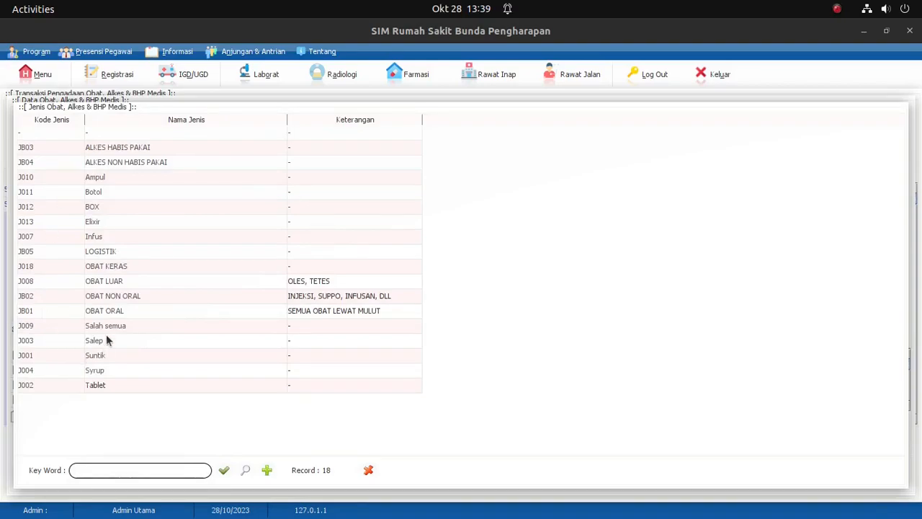
pyautogui.click(121, 314)
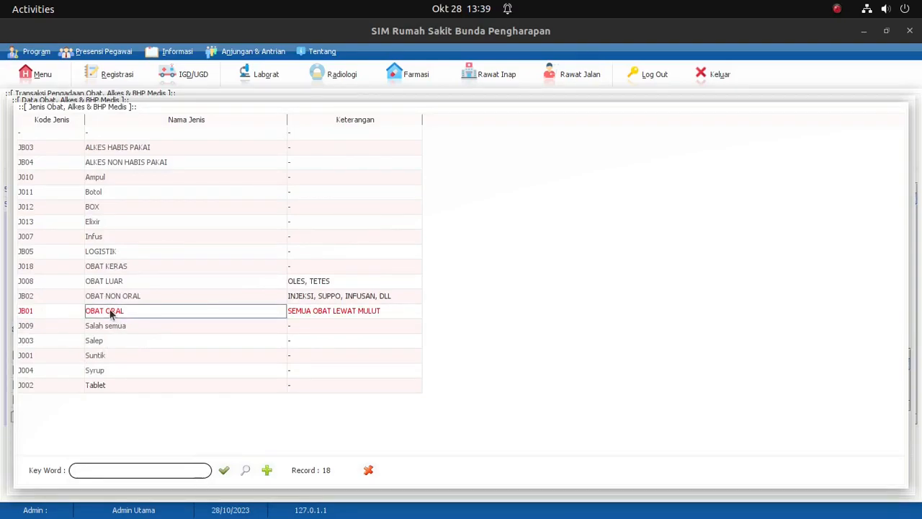
pyautogui.doubleClick(415, 313)
pyautogui.click(324, 246)
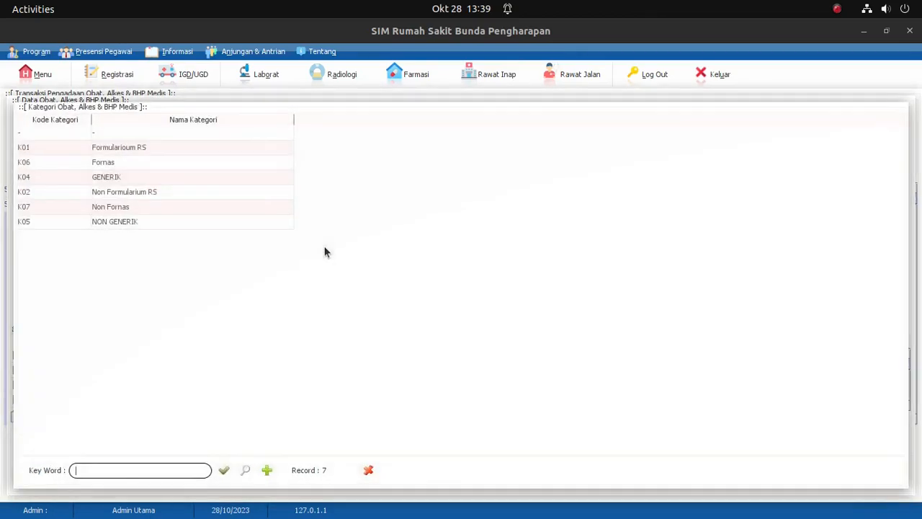
pyautogui.doubleClick(111, 223)
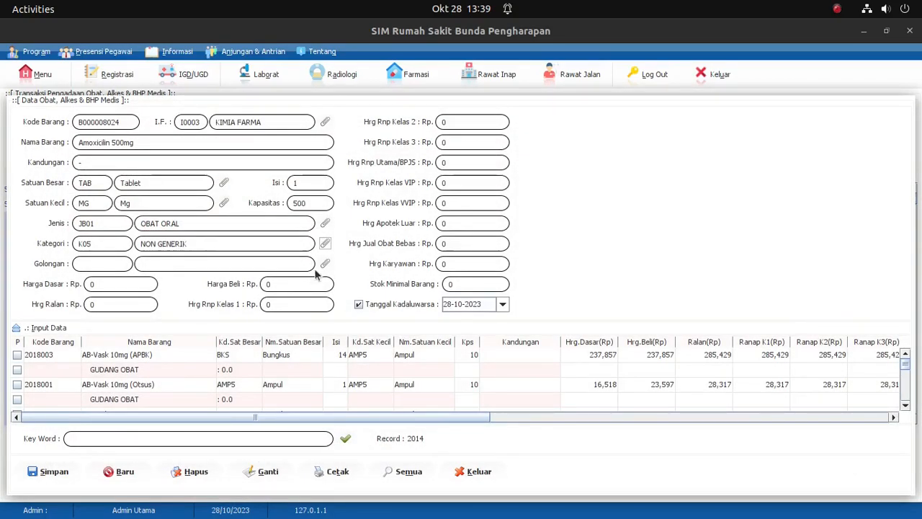
# Step: Set the new item's Golongan to Obat Keras (G10)
pyautogui.click(325, 264)
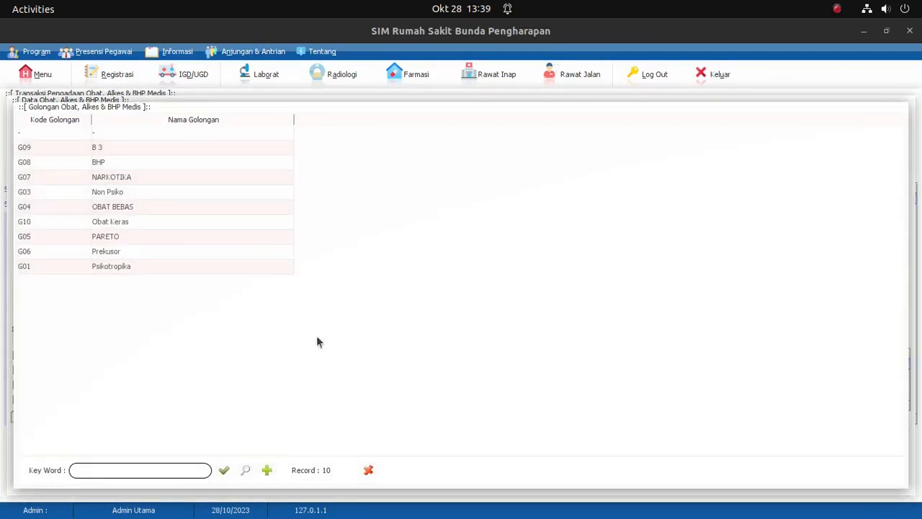
pyautogui.click(122, 228)
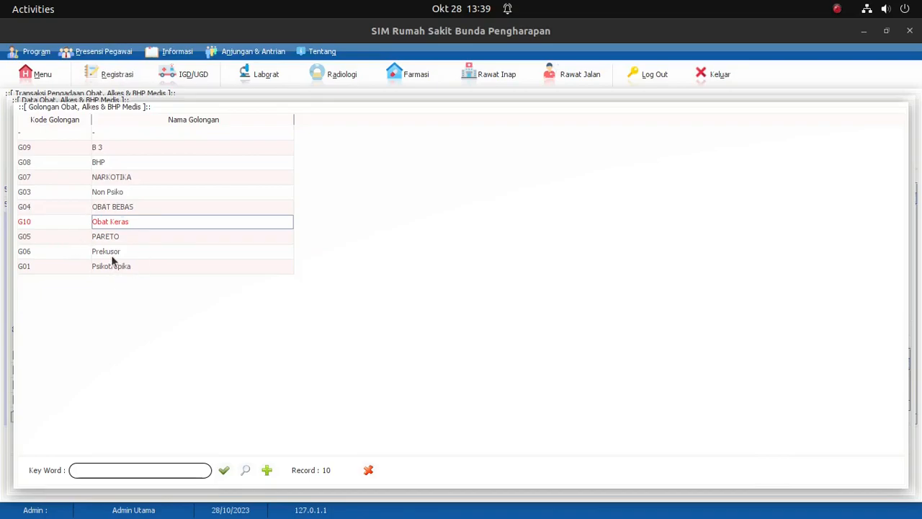
pyautogui.click(266, 470)
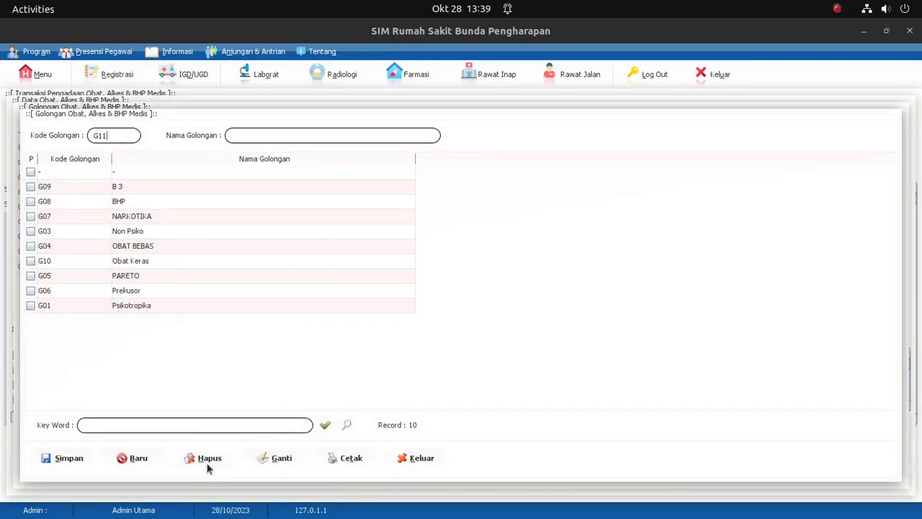
pyautogui.click(393, 460)
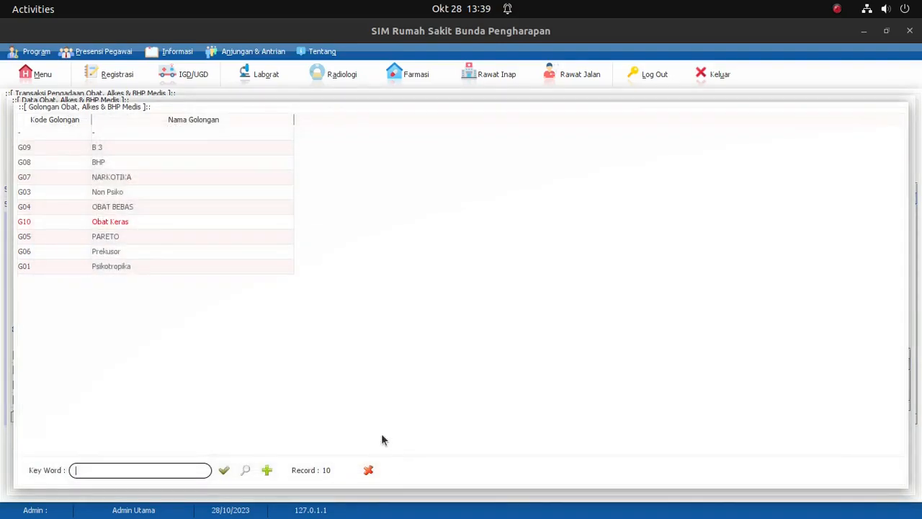
pyautogui.click(94, 227)
pyautogui.press('space')
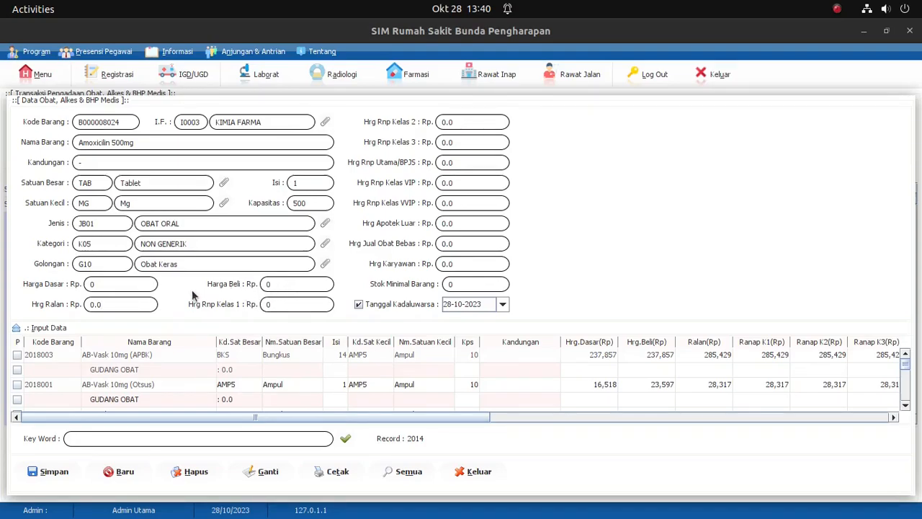
# Step: Set the new item's Harga Dasar to 800 and its Harga Beli to 1000
pyautogui.click(141, 283)
pyautogui.write('800')
pyautogui.write('1000')
pyautogui.press('Return')
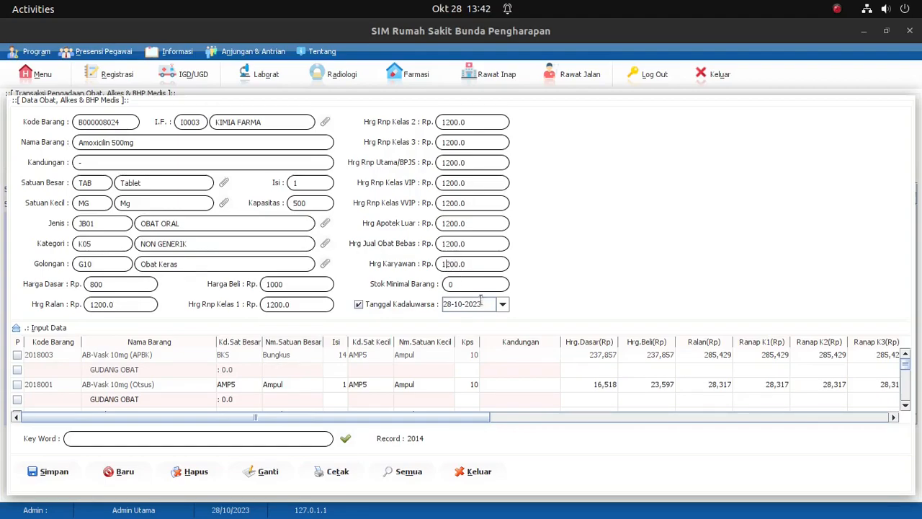
# Step: Change Hrg Karyawan to 1000 and set Stok Minimal Barang to 10
pyautogui.press('BackSpace')
pyautogui.write('0')
pyautogui.write('10')
# Step: Set the new item's Tanggal Kadaluwarsa to 08-08-2024
pyautogui.click(503, 305)
pyautogui.click(622, 322)
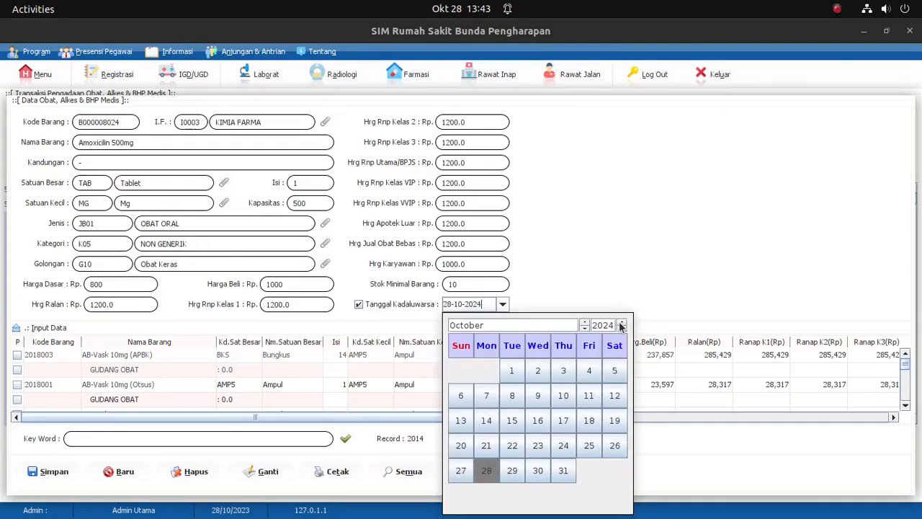
pyautogui.click(585, 329)
pyautogui.click(584, 329)
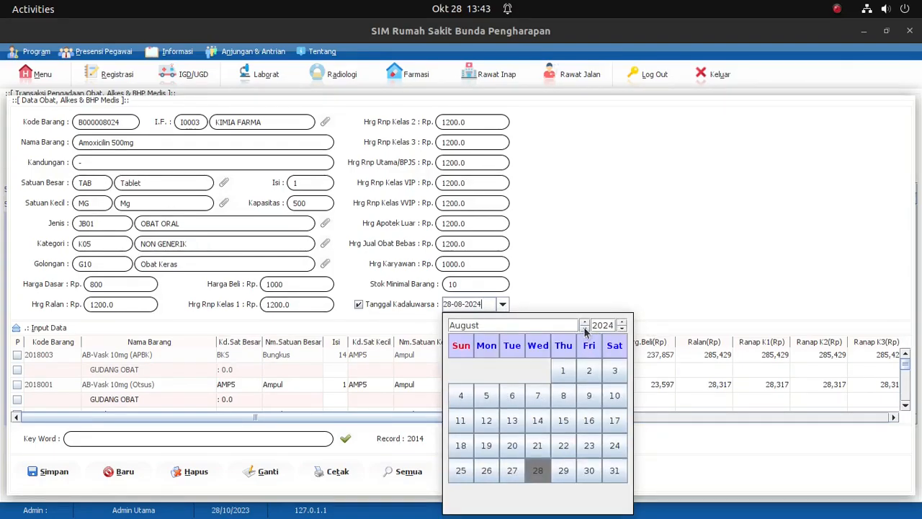
pyautogui.click(564, 398)
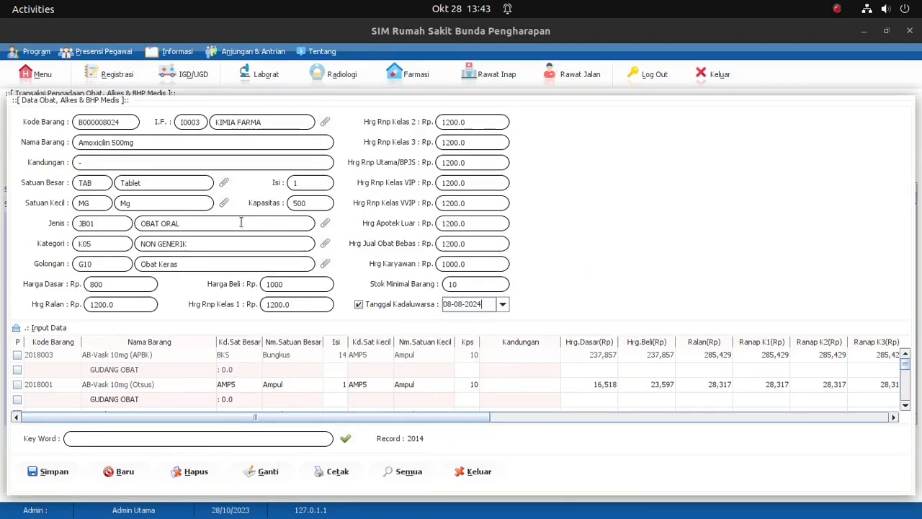
# Step: Save the new item and select its Amoxicilin 500mg TAB record after searching the item data for "amoxi"
pyautogui.click(52, 472)
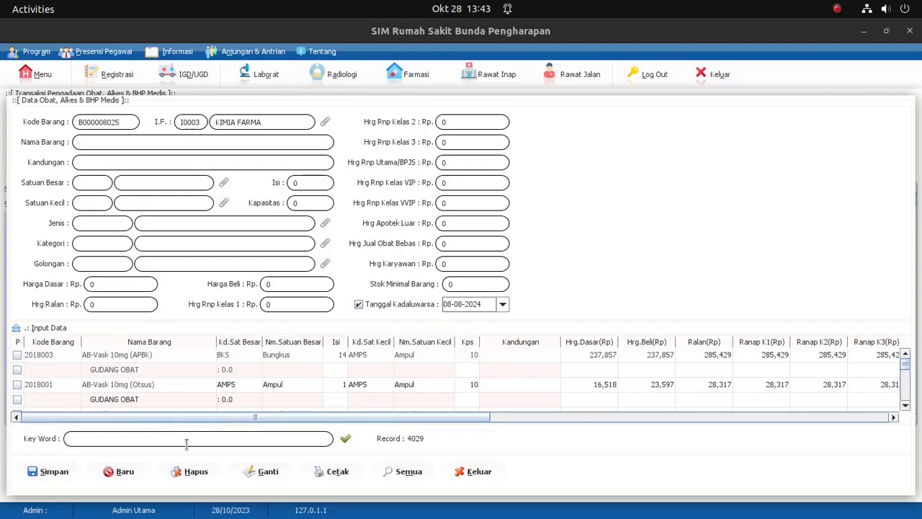
pyautogui.write('amoxi')
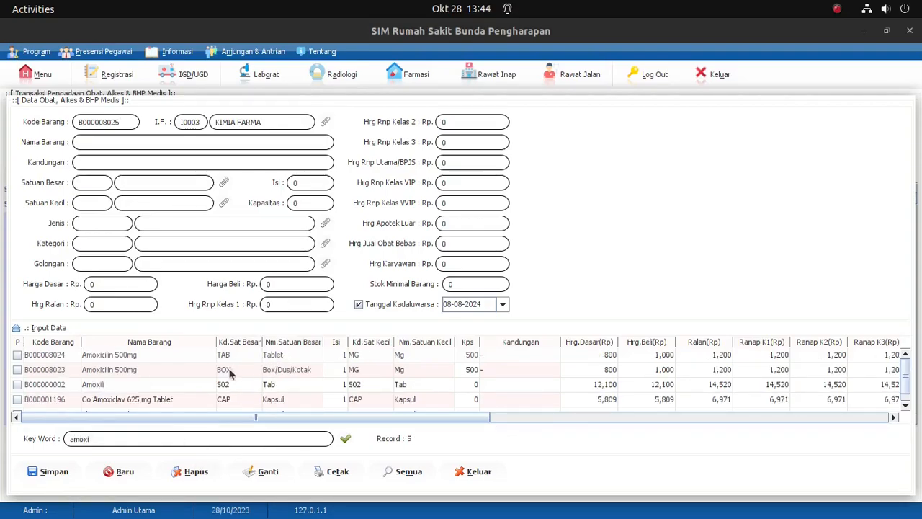
pyautogui.click(107, 356)
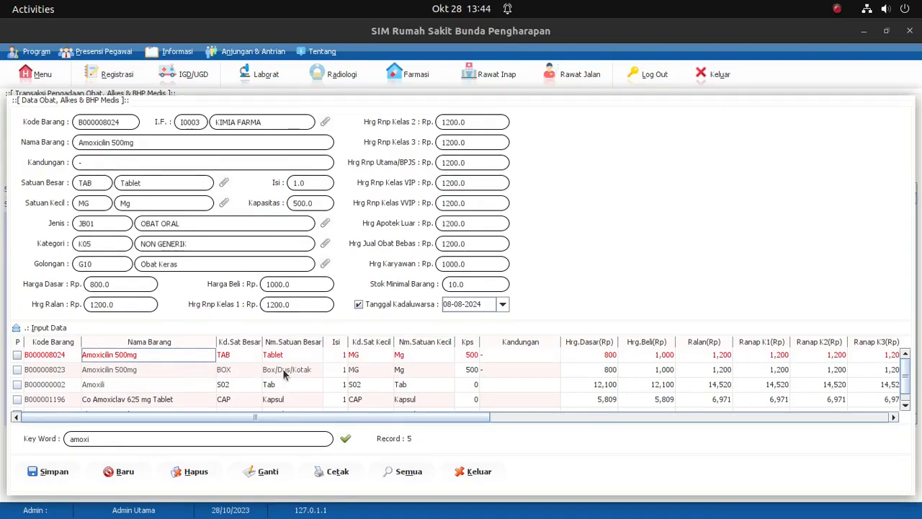
# Step: Close the drug data form and search the procurement item list for "amoxi"
pyautogui.click(464, 474)
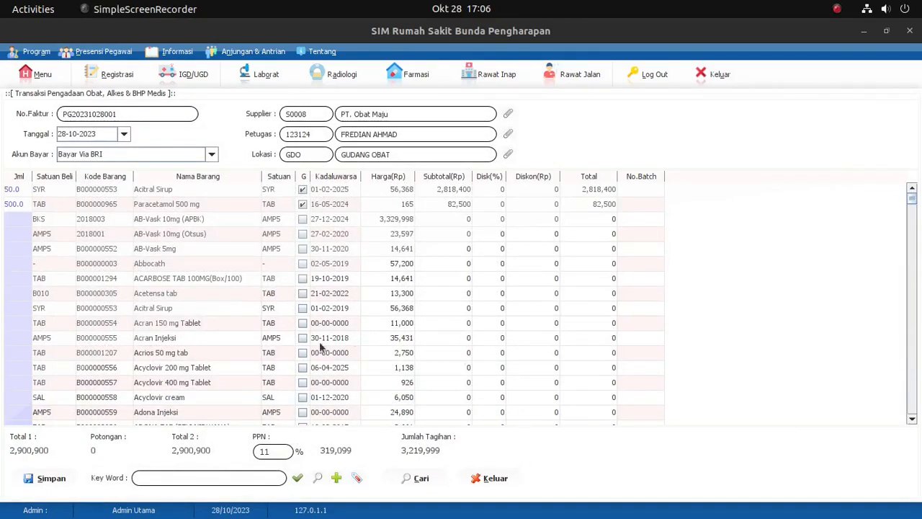
pyautogui.click(221, 477)
pyautogui.write('amoxi')
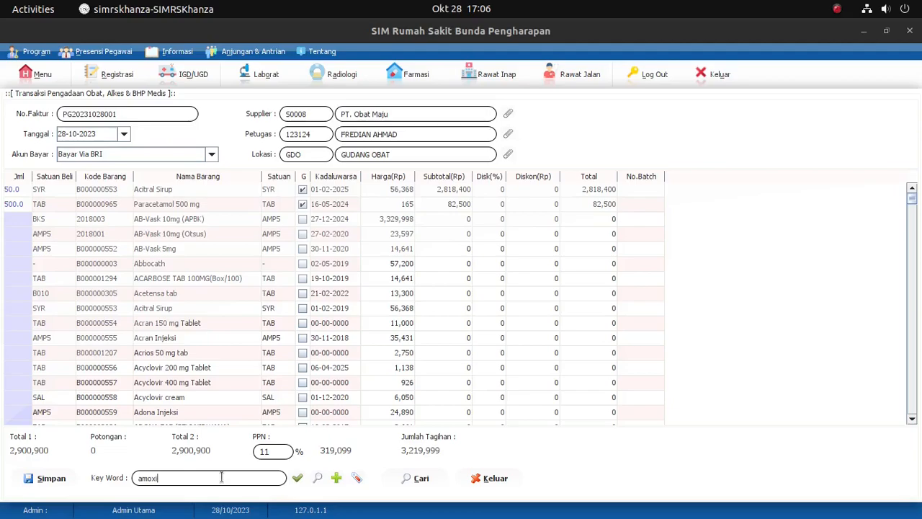
pyautogui.press('Return')
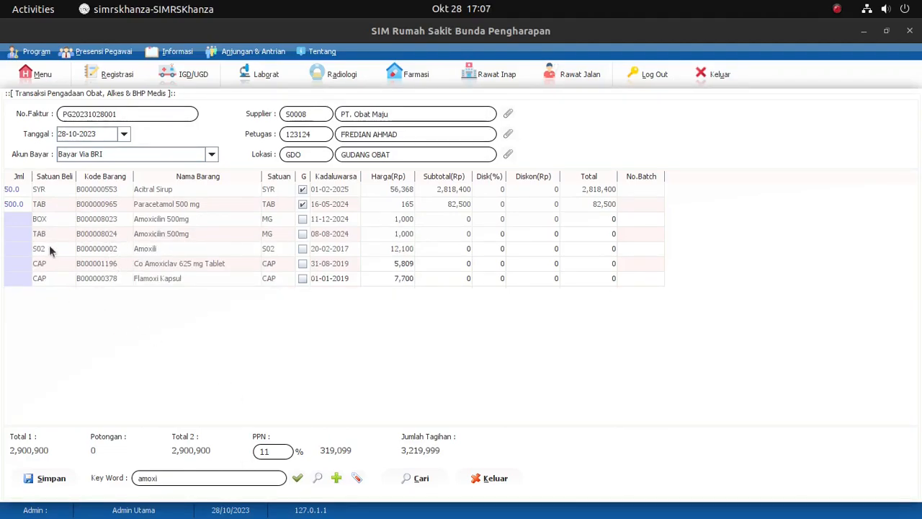
# Step: Set the purchase quantity (Jml) of the Amoxicilin 500mg TAB item to 100
pyautogui.click(18, 237)
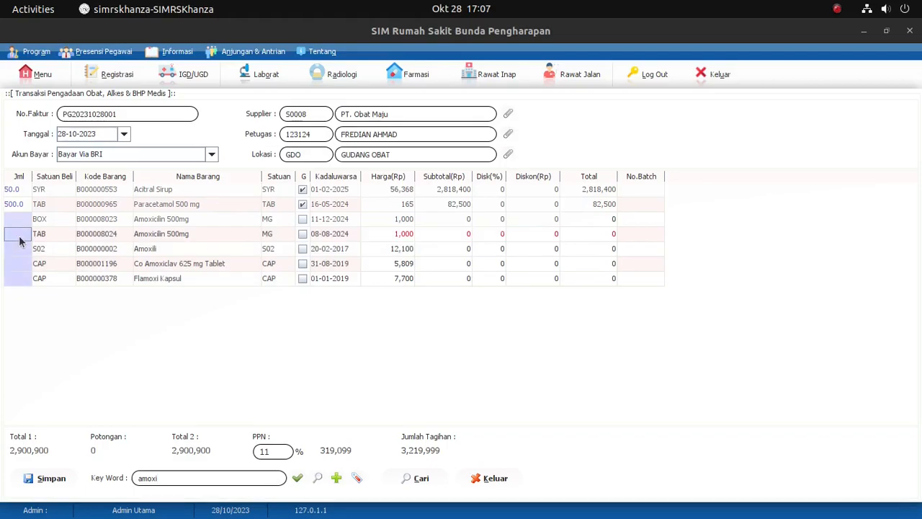
pyautogui.write('100')
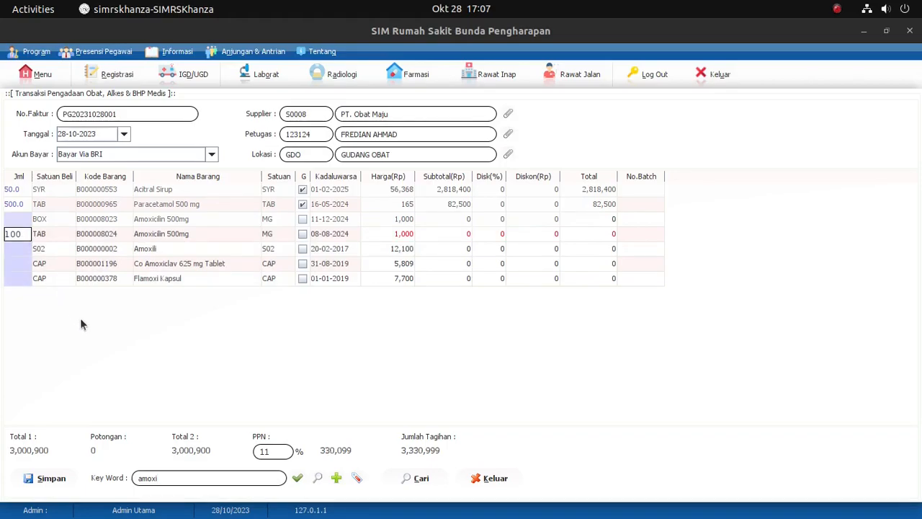
pyautogui.press('Return')
pyautogui.press('Up')
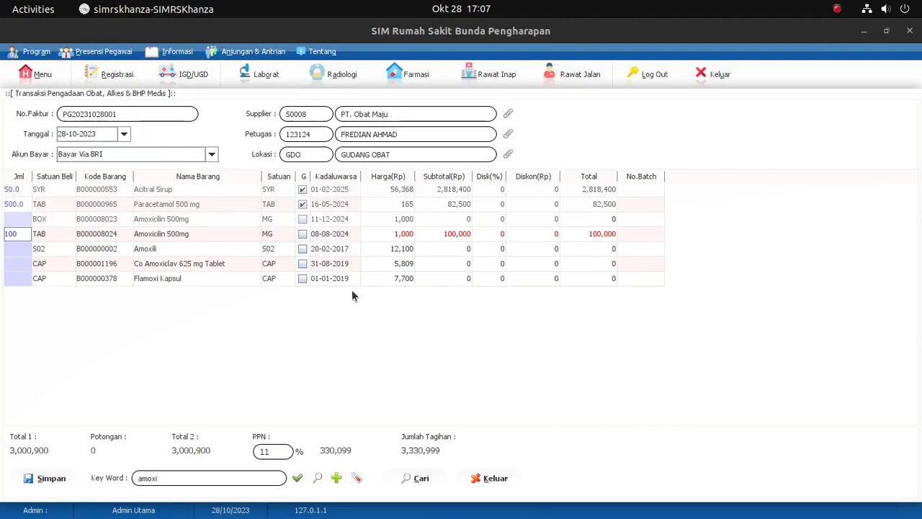
# Step: Enable the G option for the Amoxicilin 500mg TAB item and set its Kadaluwarsa date to 08-08-2025
pyautogui.click(303, 233)
pyautogui.doubleClick(343, 233)
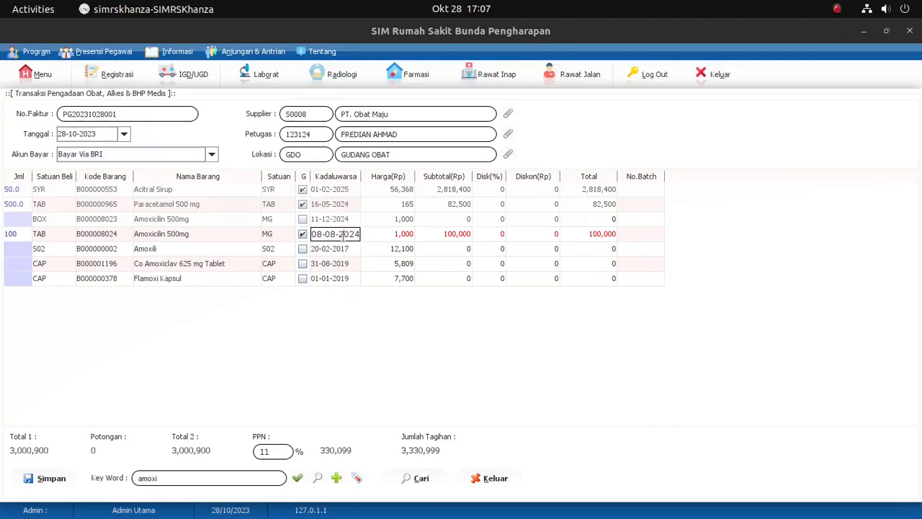
pyautogui.moveTo(355, 234); pyautogui.dragTo(373, 237)
pyautogui.write('5')
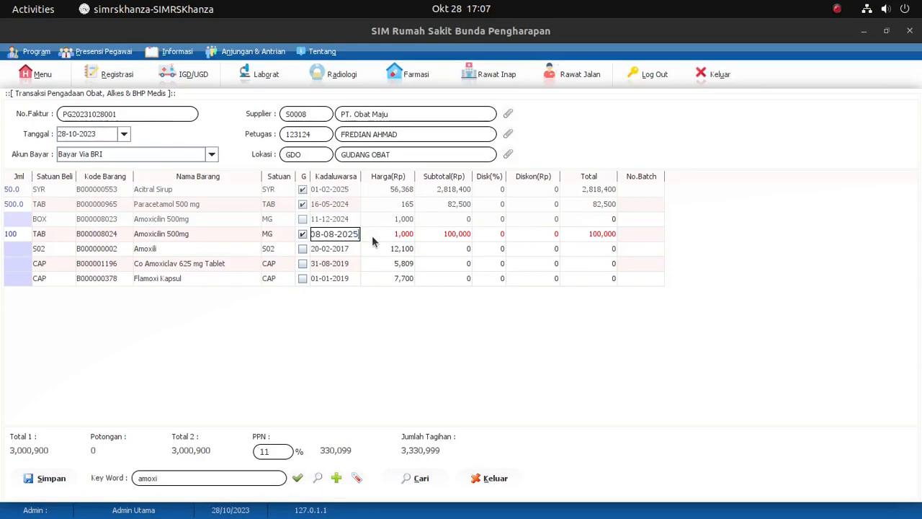
pyautogui.press('Return')
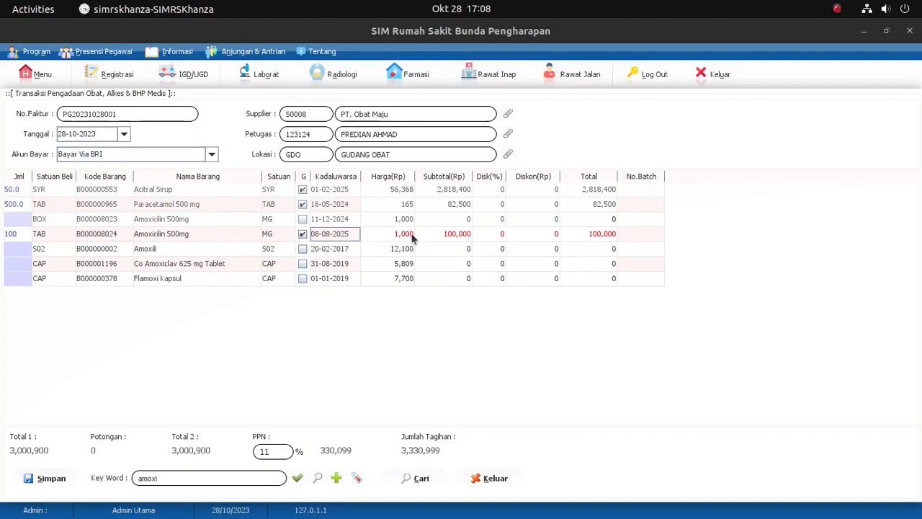
# Step: Set the Harga of the Amoxicilin 500mg TAB item to 1500
pyautogui.doubleClick(402, 236)
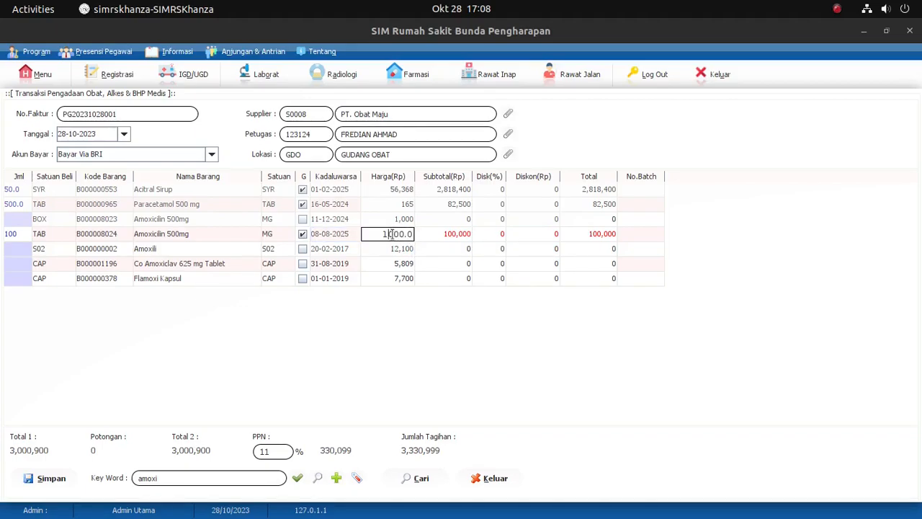
pyautogui.write('5')
pyautogui.press('Return')
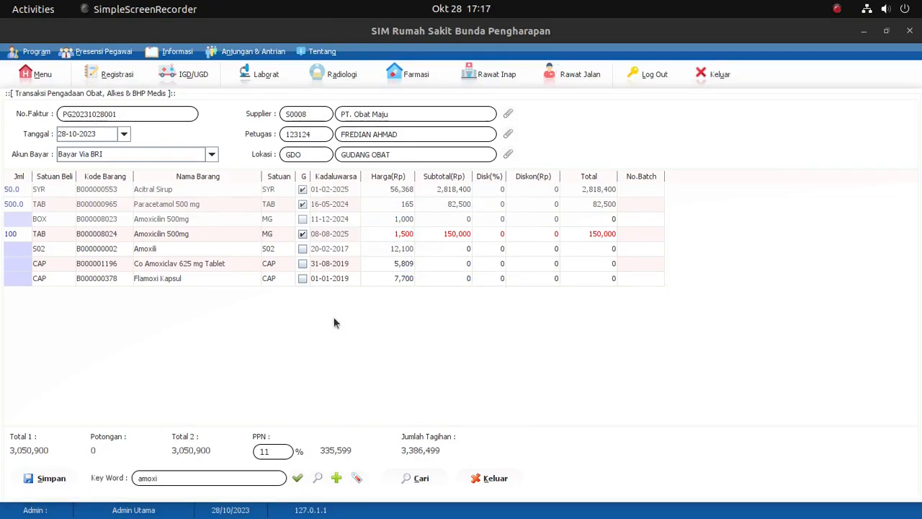
# Step: Save the procurement transaction and list all procurement records dated 28-10-2023 in the procurement search
pyautogui.click(47, 478)
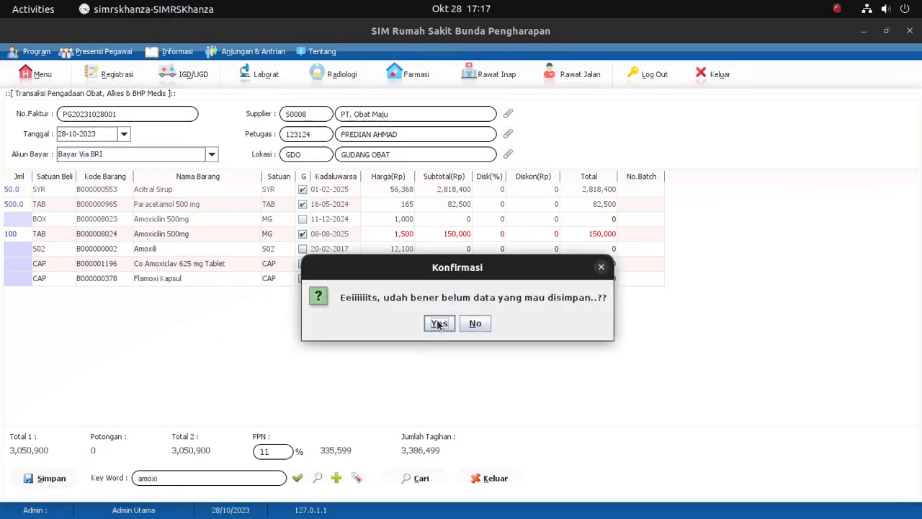
pyautogui.click(439, 324)
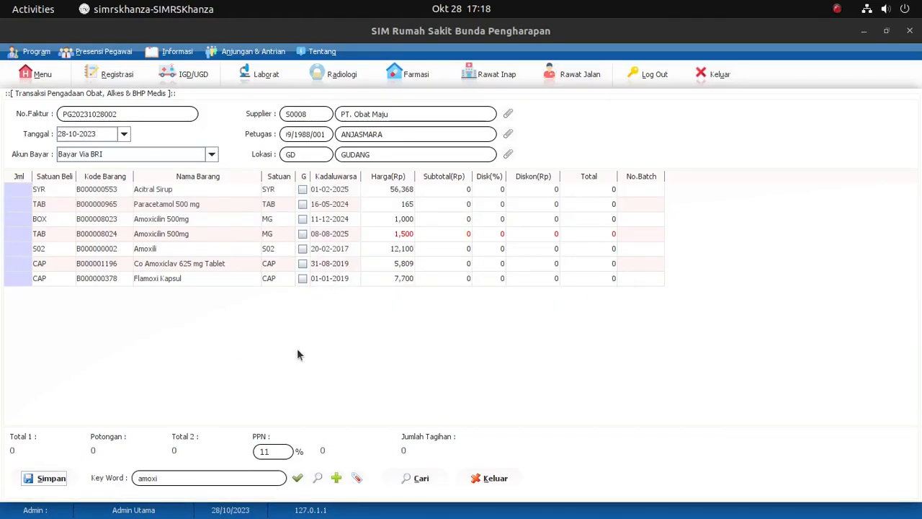
pyautogui.click(416, 479)
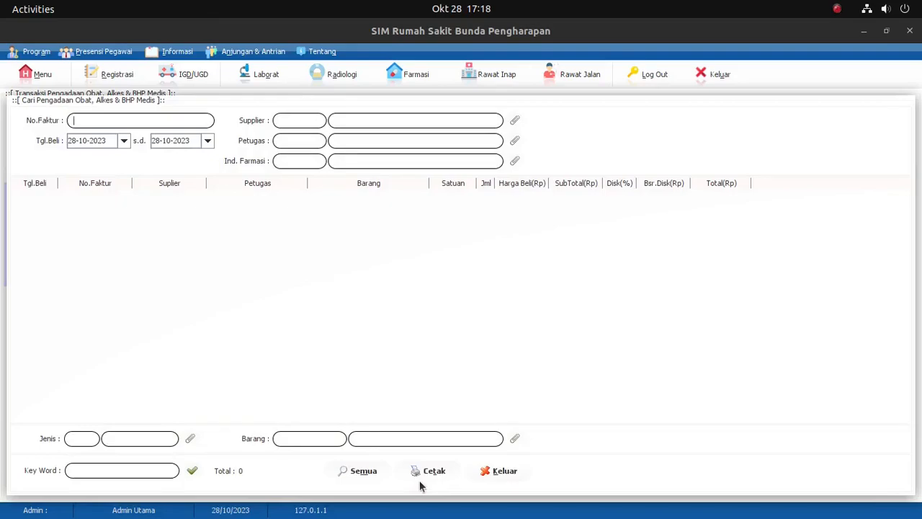
pyautogui.click(353, 472)
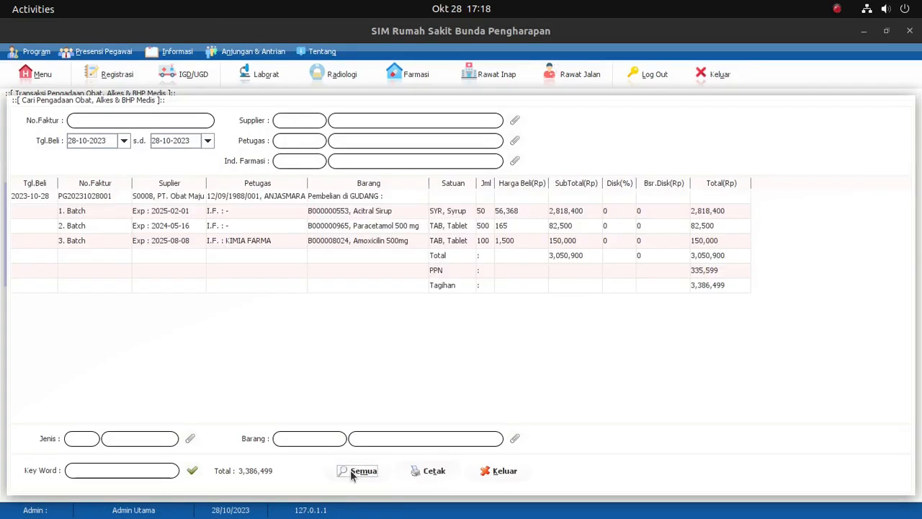